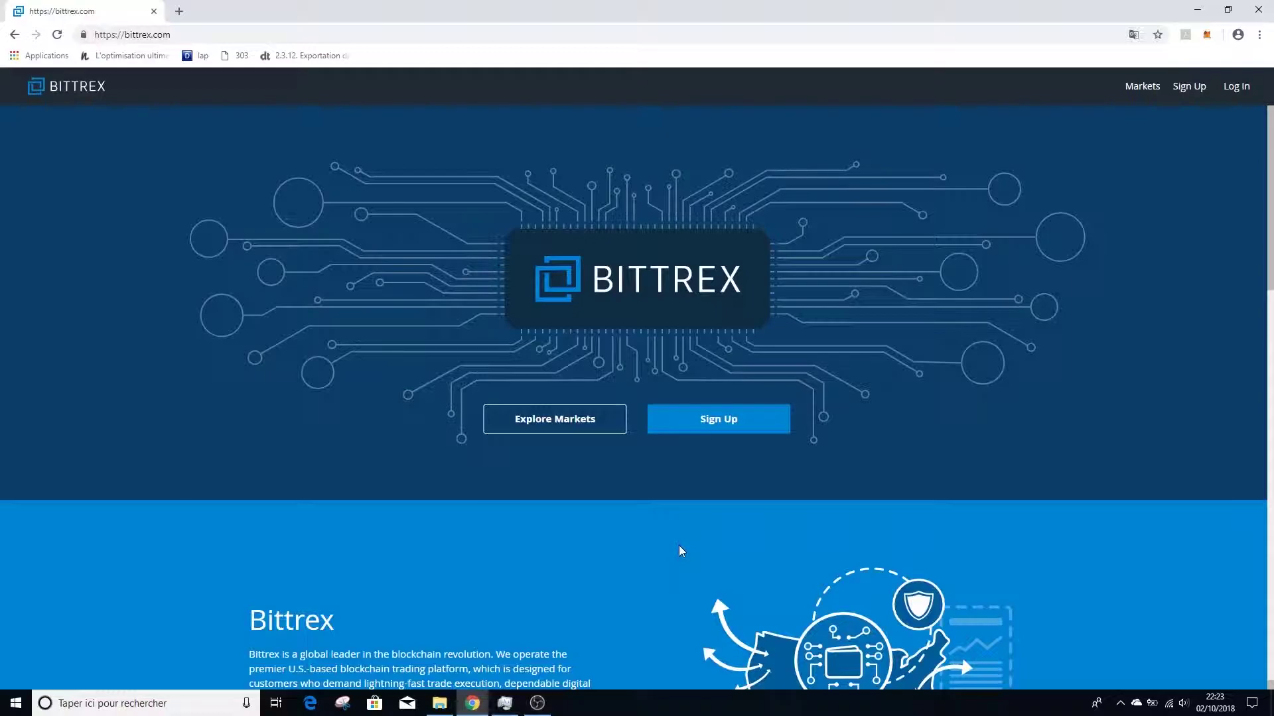
- View the account sign-up form, and open the login form from the home page instead
{"action": "left_click", "coordinate": [1187, 90]}
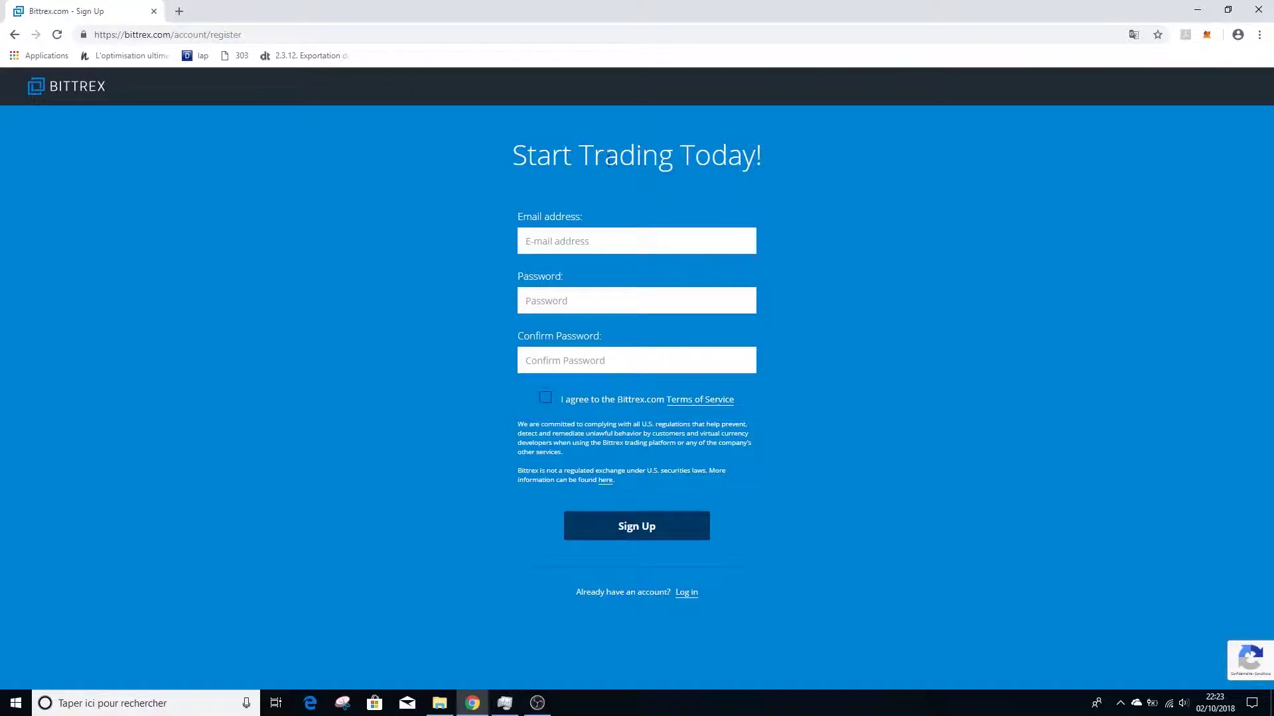
{"action": "left_click", "coordinate": [66, 87]}
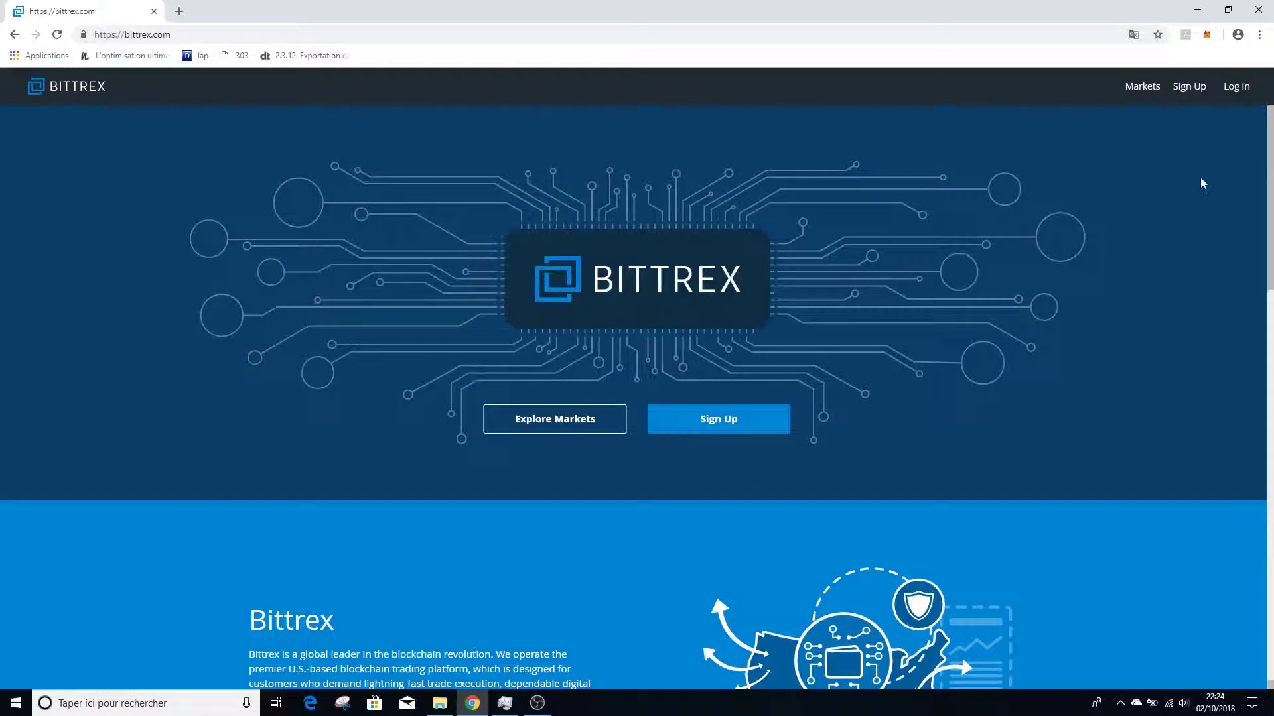
{"action": "left_click", "coordinate": [1236, 87]}
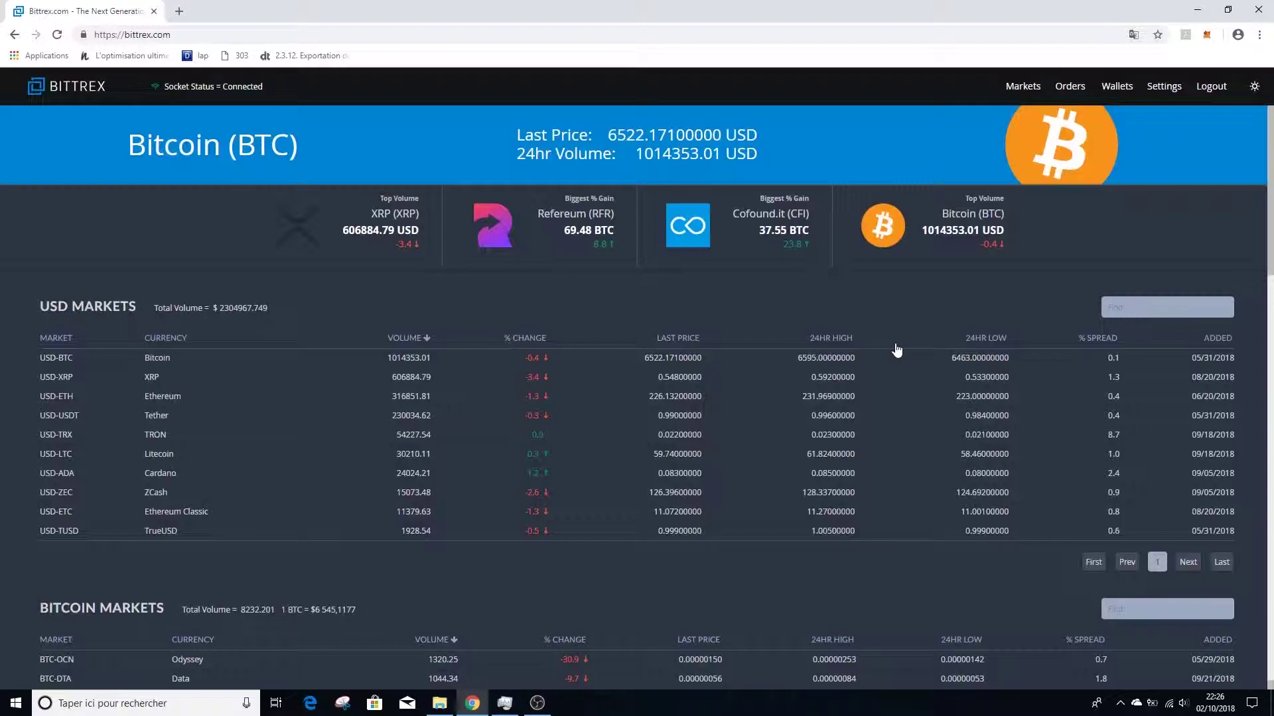
- Review the My Profile and Identity Verification pages in the account settings
{"action": "left_click", "coordinate": [1164, 87]}
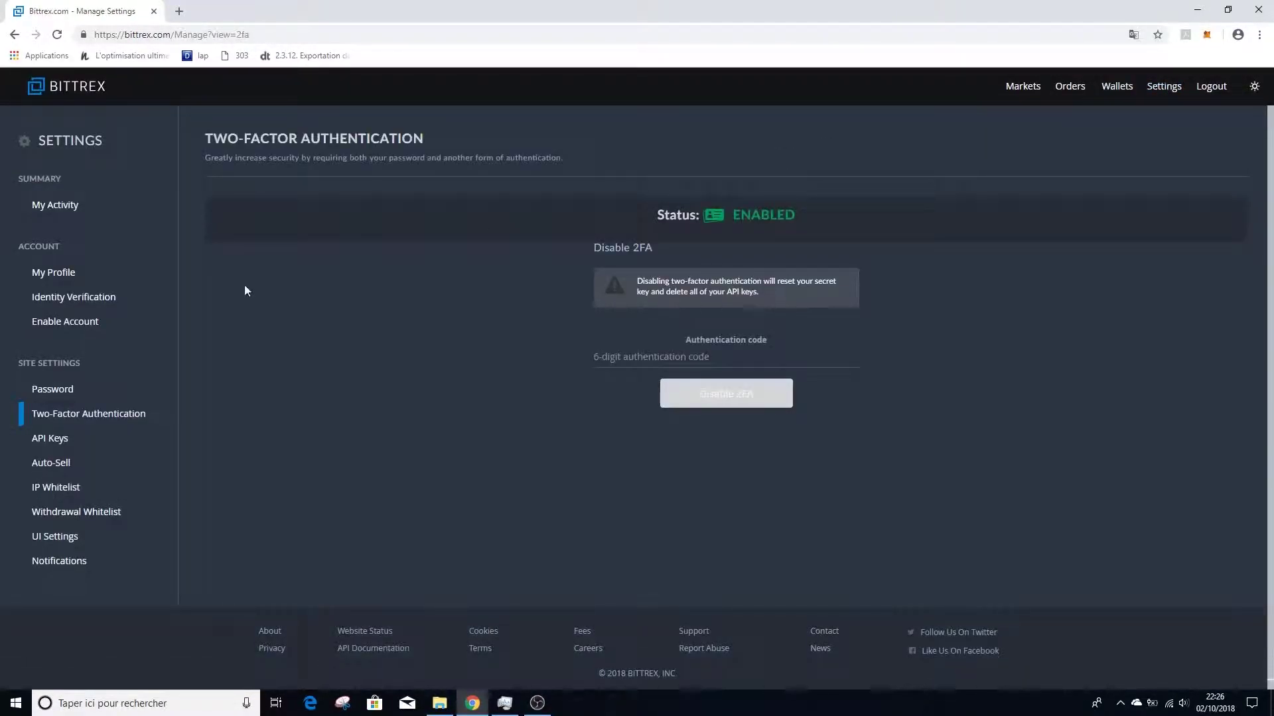
{"action": "left_click", "coordinate": [63, 281]}
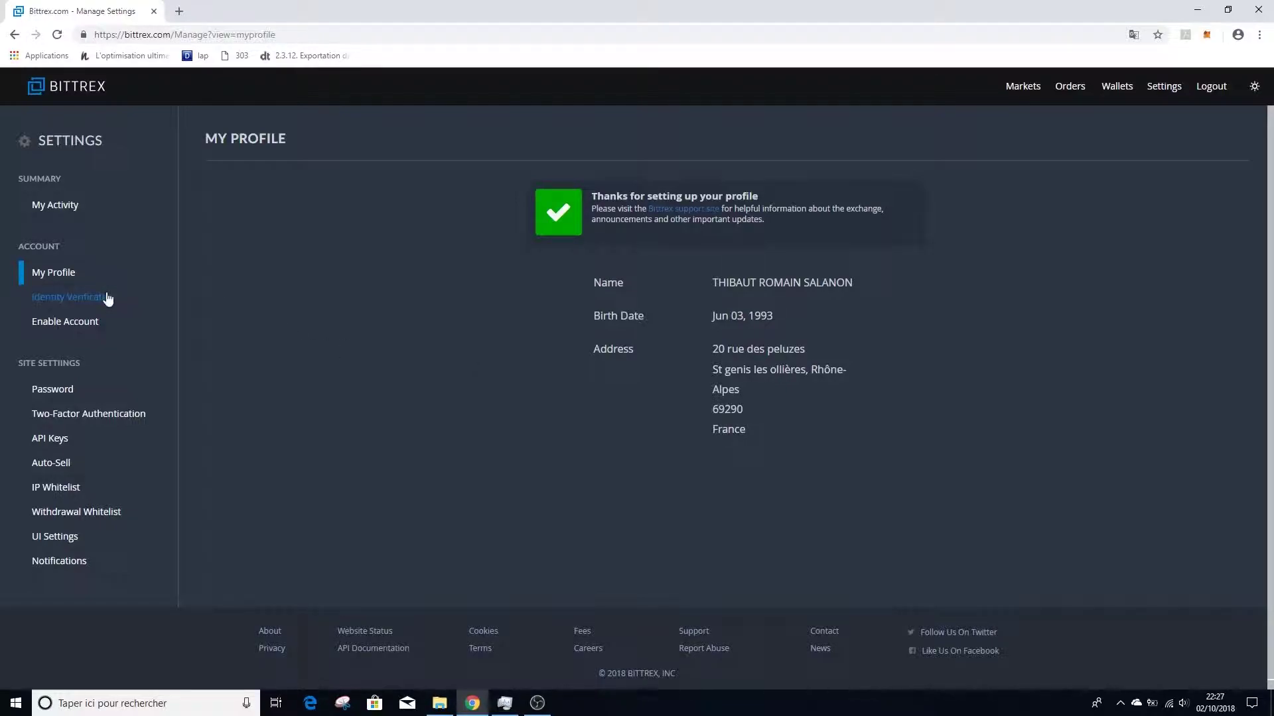
{"action": "left_click", "coordinate": [74, 300]}
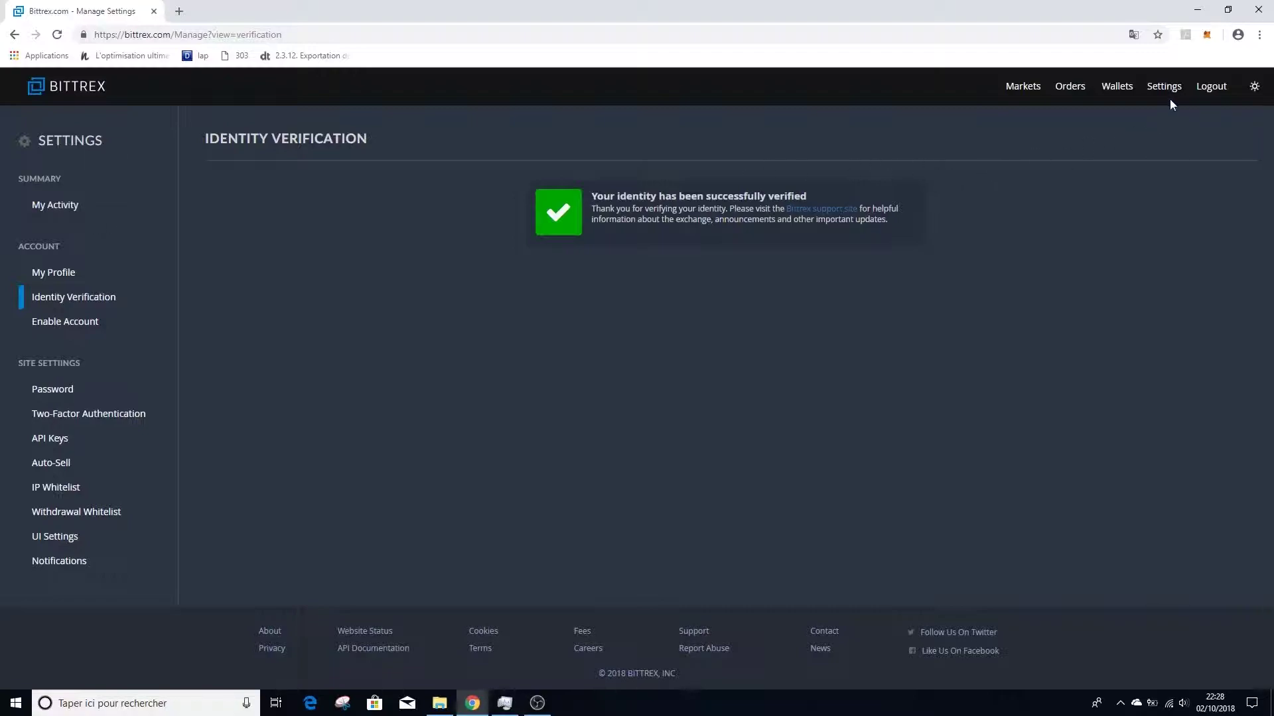
- Check the Two-Factor Authentication status in the account settings
{"action": "left_click", "coordinate": [77, 415]}
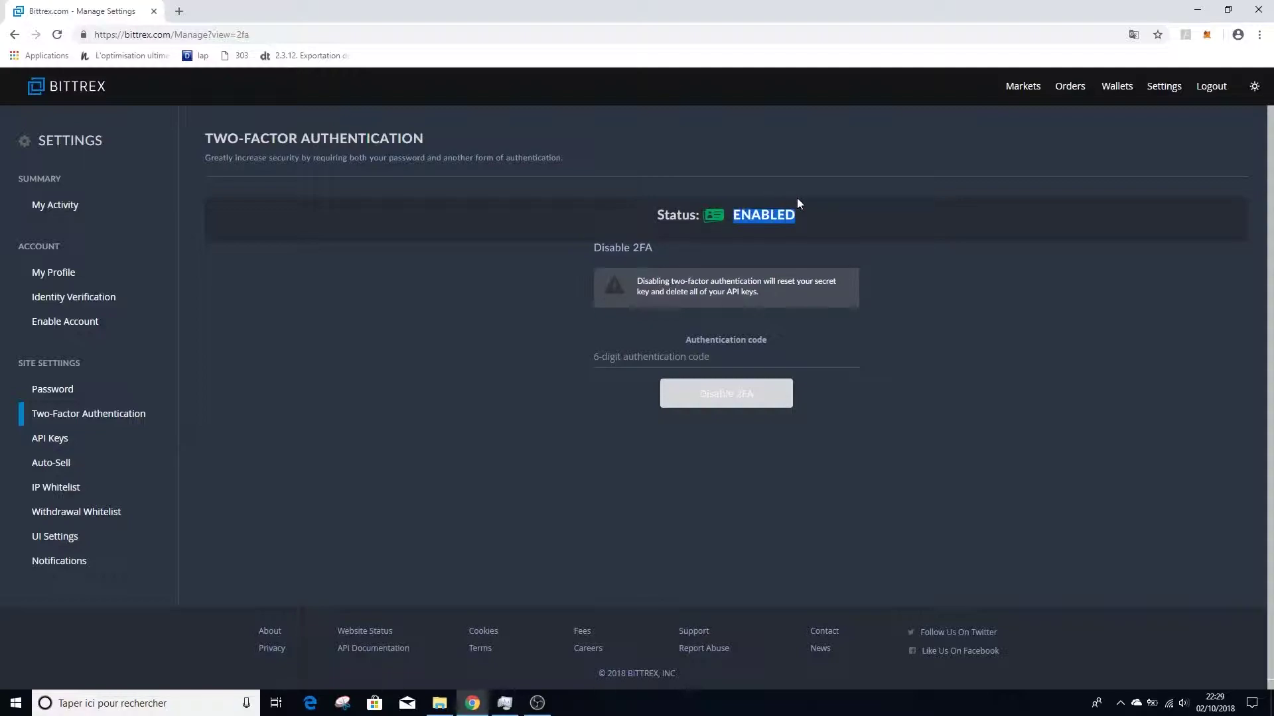
{"action": "left_click_drag", "start_coordinate": [735, 214], "coordinate": [707, 219]}
{"action": "left_click", "coordinate": [817, 222]}
{"action": "left_click", "coordinate": [801, 217]}
{"action": "mouse_move", "coordinate": [660, 214]}
{"action": "left_mouse_down"}
{"action": "mouse_move", "coordinate": [792, 216]}
{"action": "mouse_move", "coordinate": [637, 216]}
{"action": "left_mouse_up"}
- View the Bitcoin deposit details from the wallet's account balances and close them
{"action": "left_click", "coordinate": [1118, 98]}
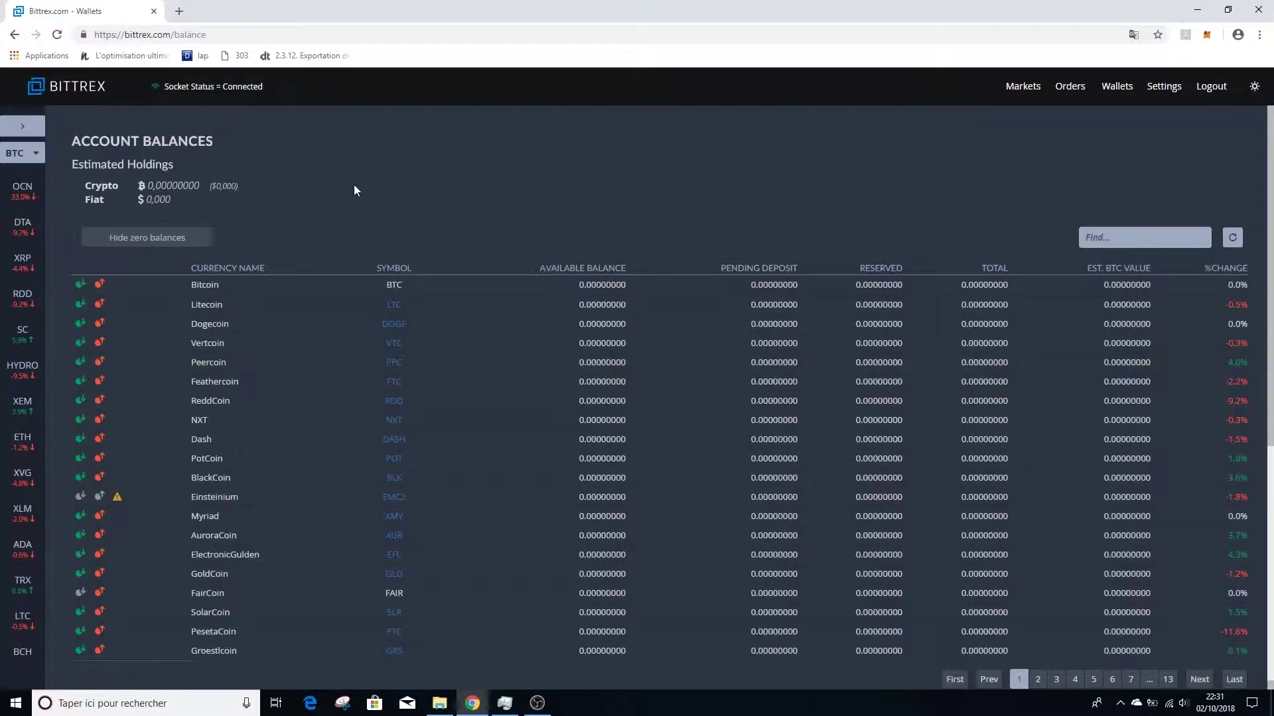
{"action": "left_click", "coordinate": [80, 287]}
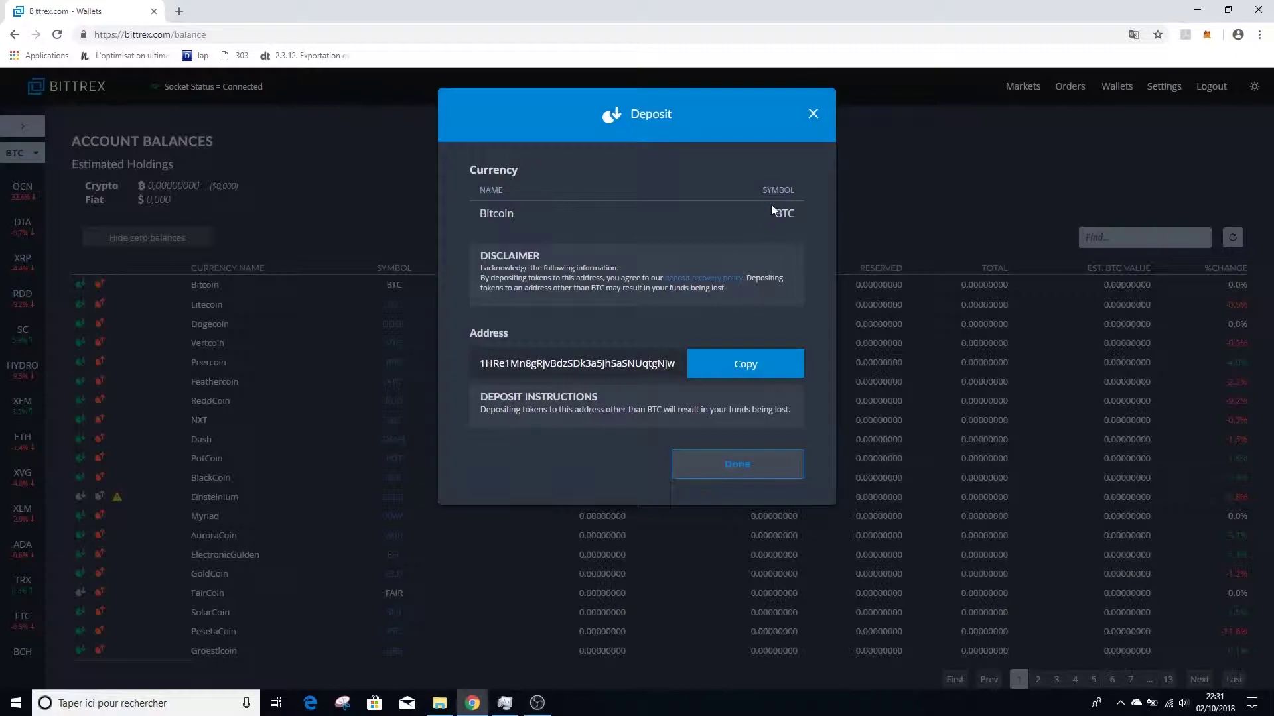
{"action": "left_click", "coordinate": [813, 115]}
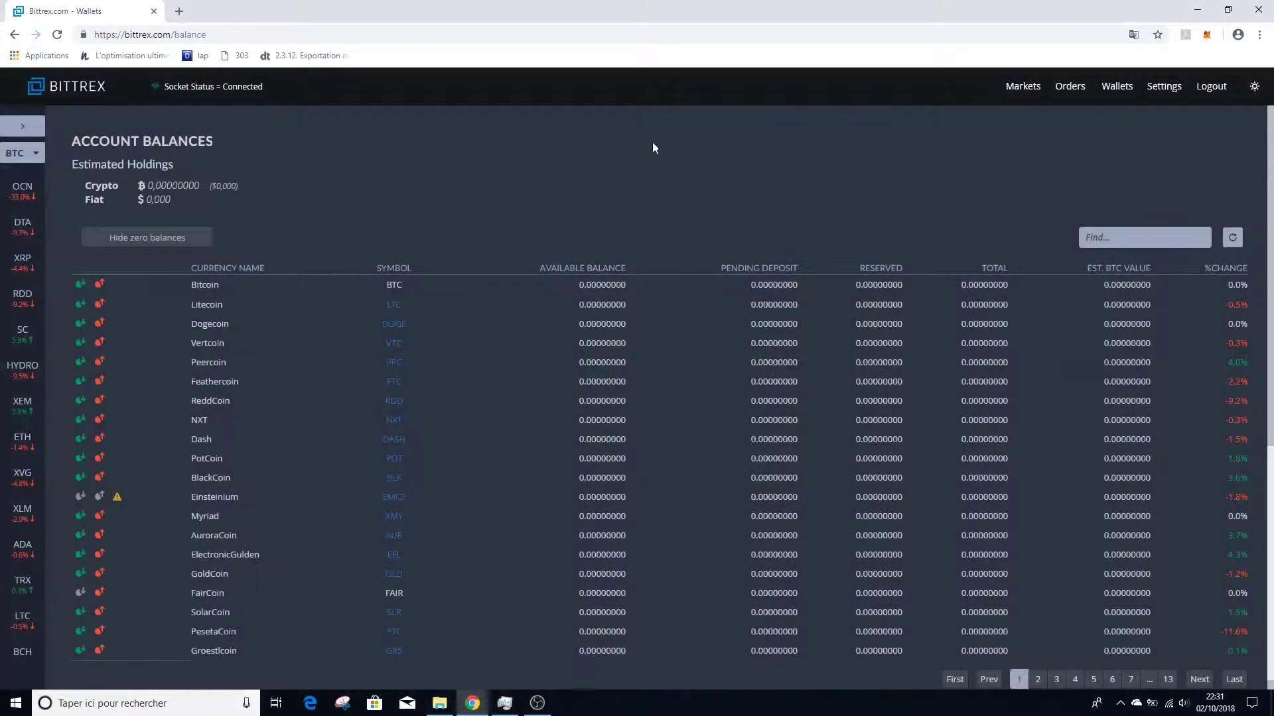
- Try out a Bitcoin withdrawal with a quantity of 10 BTC, check the total withdrawal and address fields, and cancel it
{"action": "left_click", "coordinate": [100, 284]}
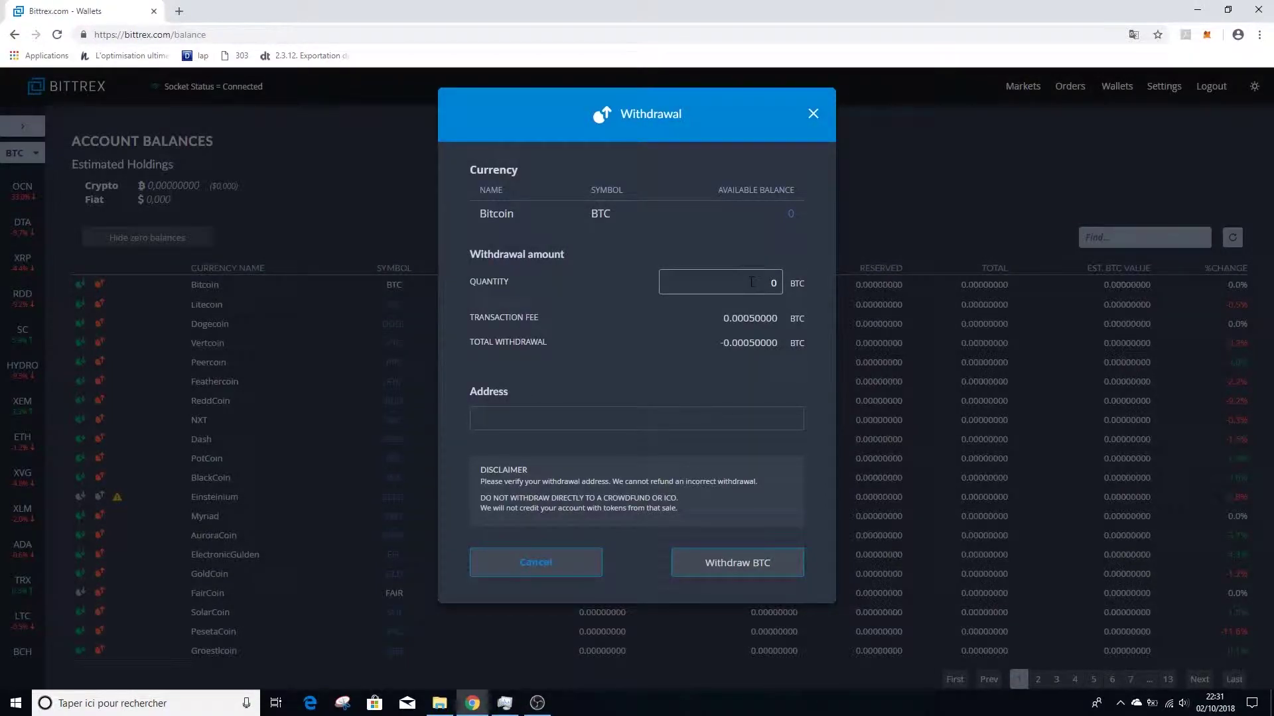
{"action": "left_click", "coordinate": [772, 282]}
{"action": "type", "text": "10"}
{"action": "left_click_drag", "start_coordinate": [725, 342], "coordinate": [774, 341]}
{"action": "left_click", "coordinate": [656, 420]}
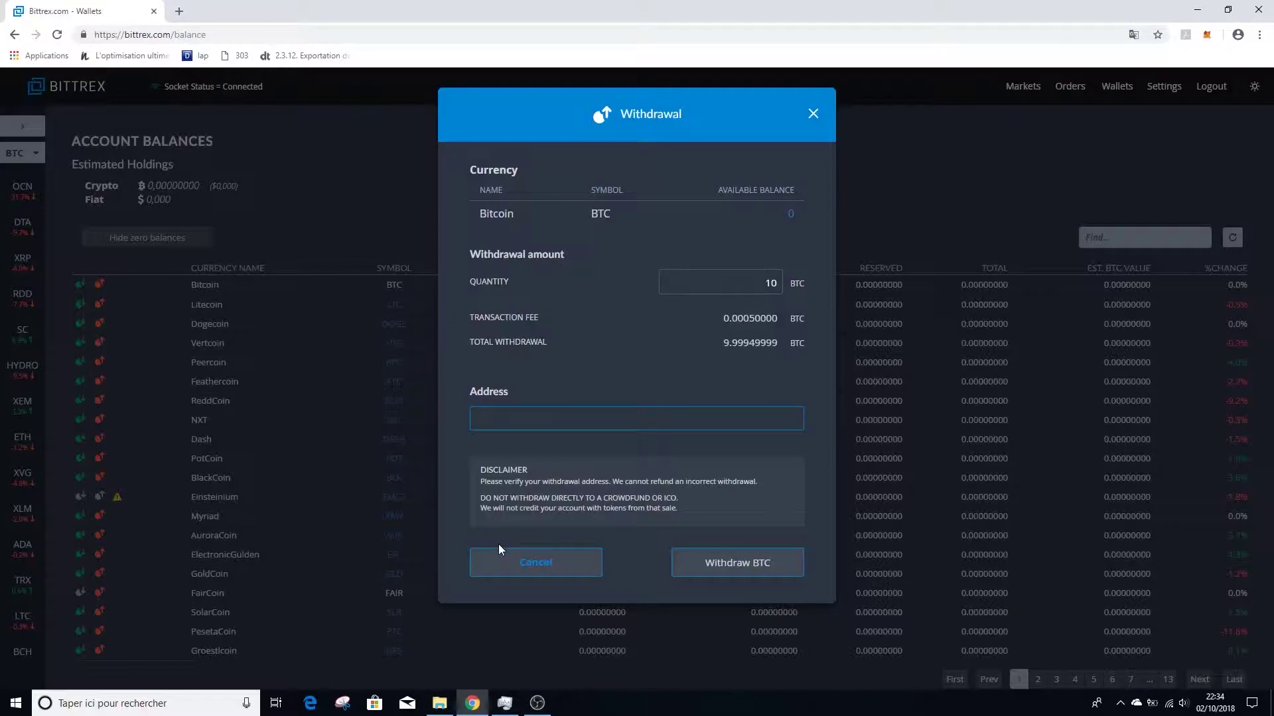
{"action": "left_click", "coordinate": [531, 565]}
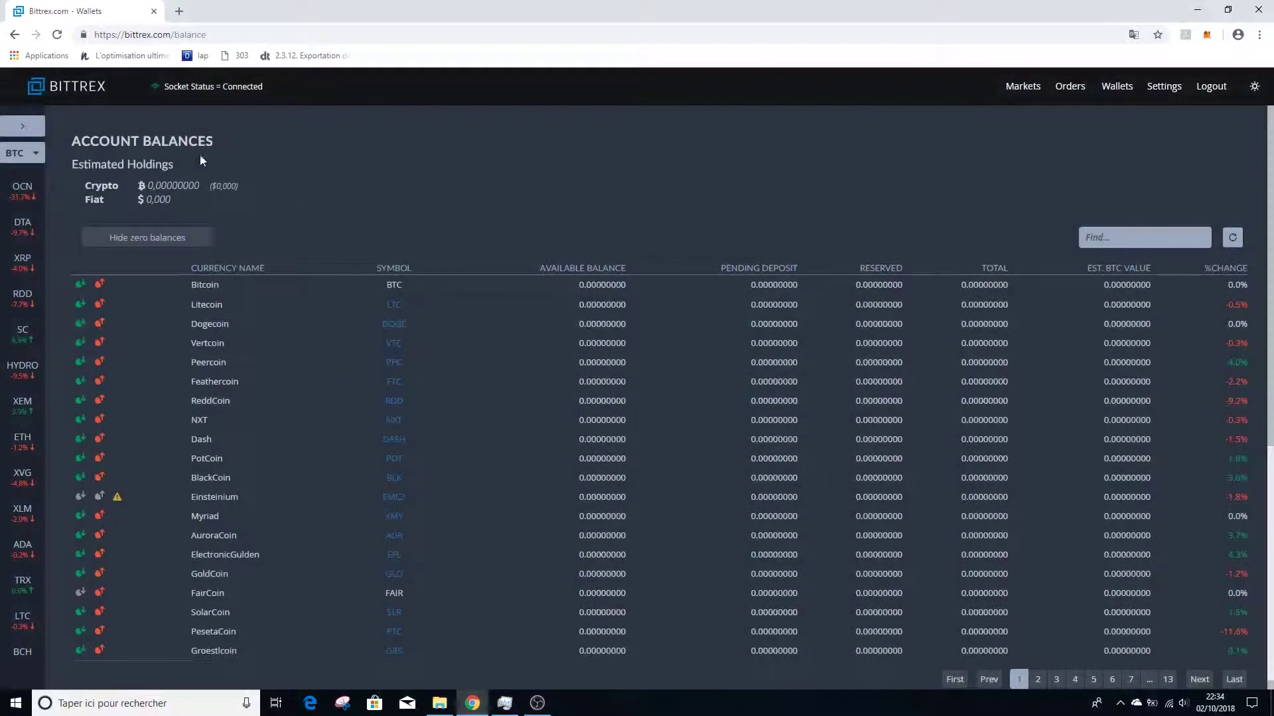
- Open the BTC-XRP market from the Bitcoin Markets list
{"action": "left_click", "coordinate": [1022, 89]}
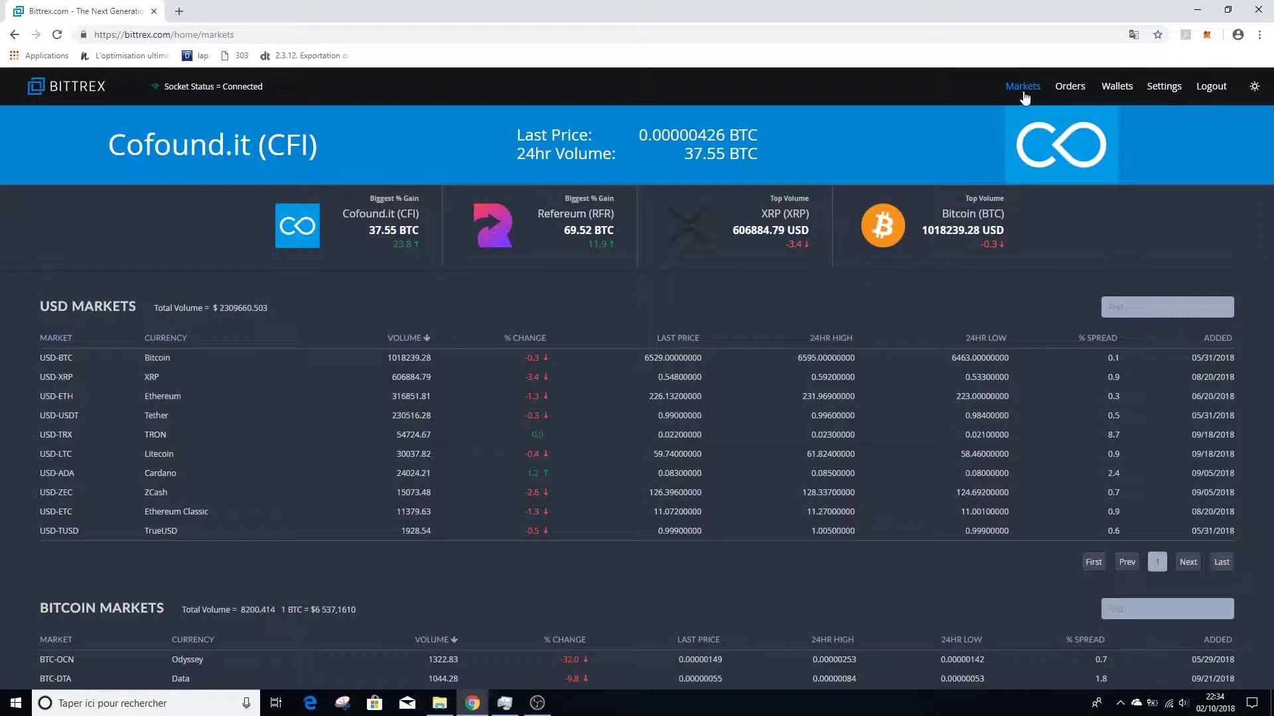
{"action": "scroll", "coordinate": [591, 307], "scroll_direction": "down", "scroll_amount": 3}
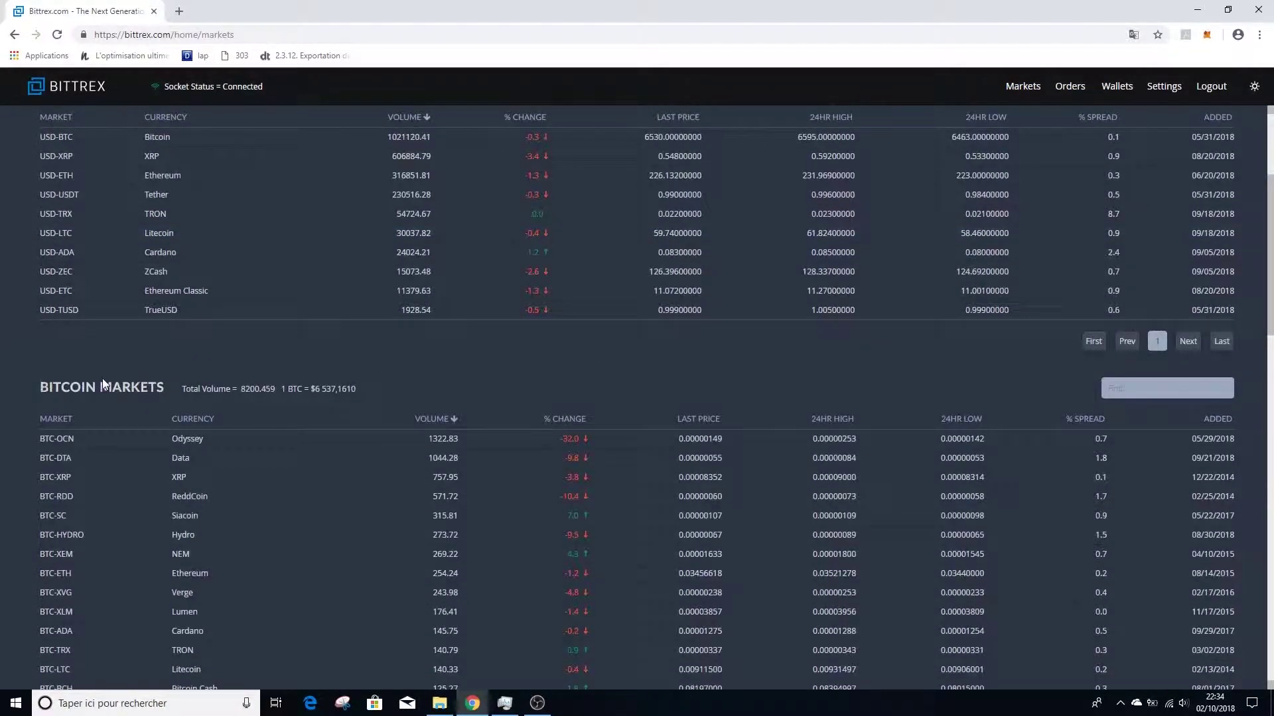
{"action": "scroll", "coordinate": [10, 412], "scroll_direction": "down", "scroll_amount": 2}
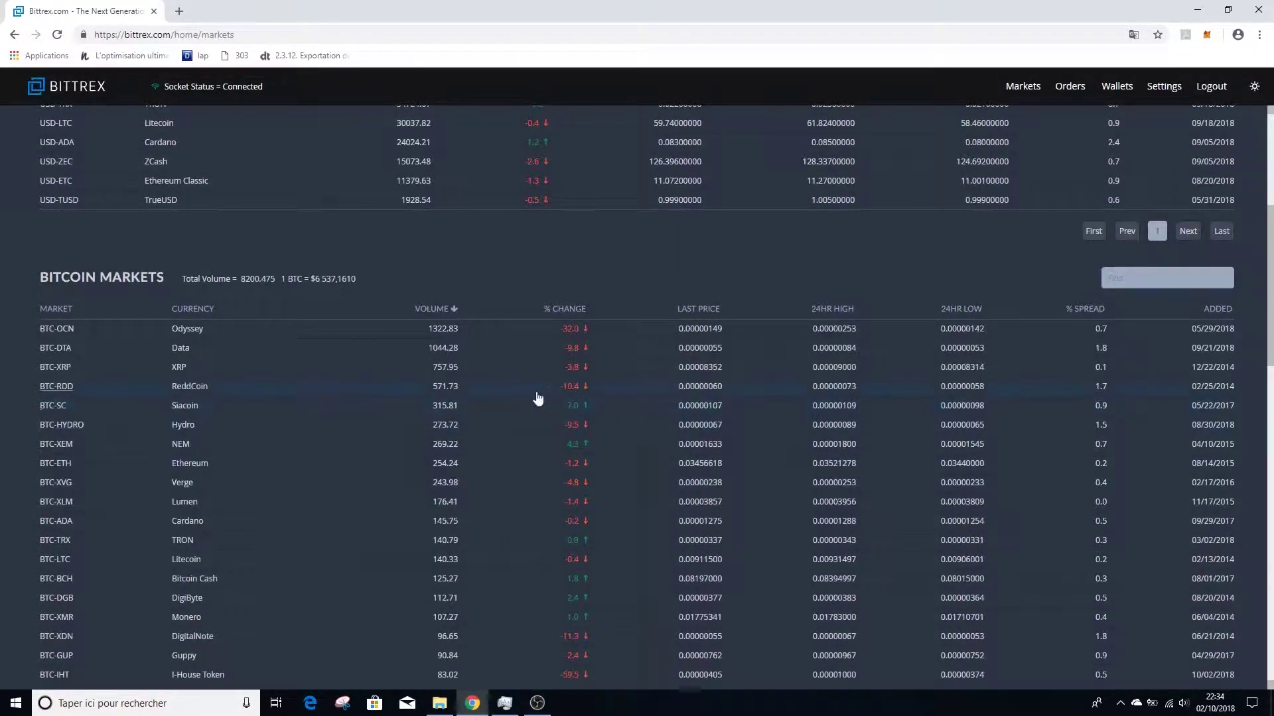
{"action": "left_click", "coordinate": [47, 374]}
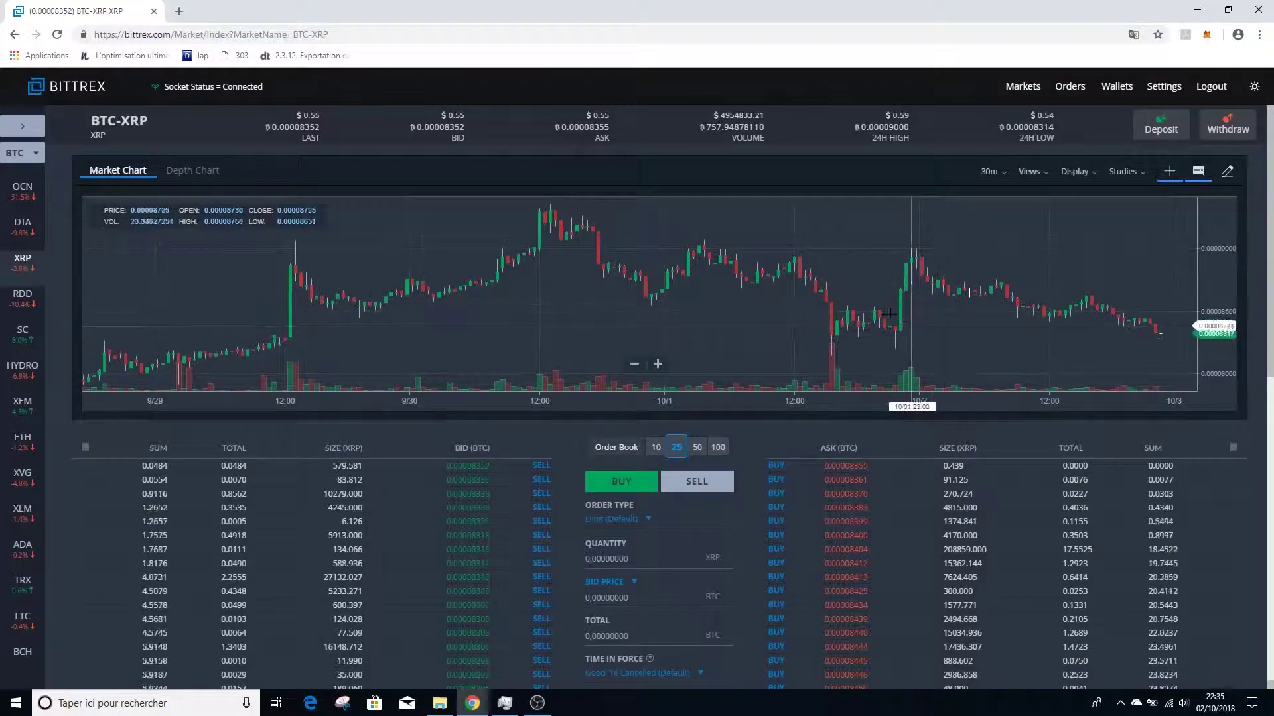
- Examine a longer period of the XRP price chart and compare the sell and buy order forms
{"action": "scroll", "coordinate": [662, 363], "scroll_direction": "down", "scroll_amount": 5}
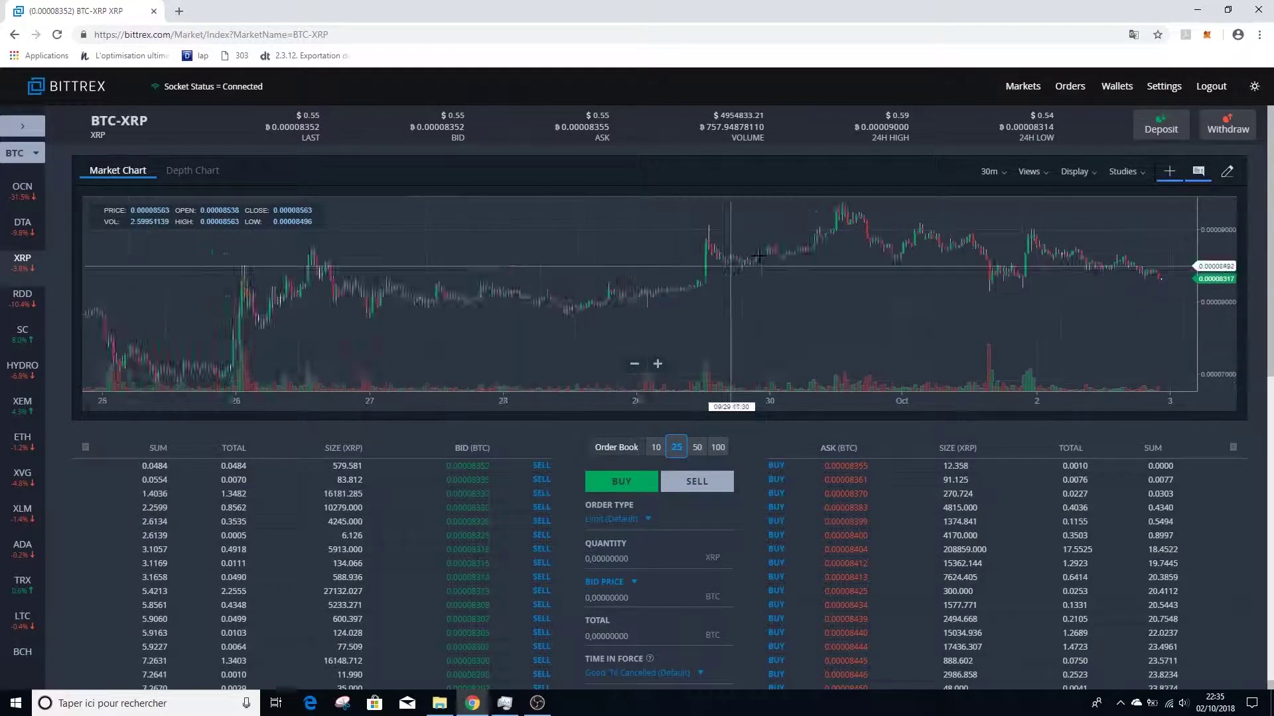
{"action": "scroll", "coordinate": [865, 424], "scroll_direction": "down", "scroll_amount": 5}
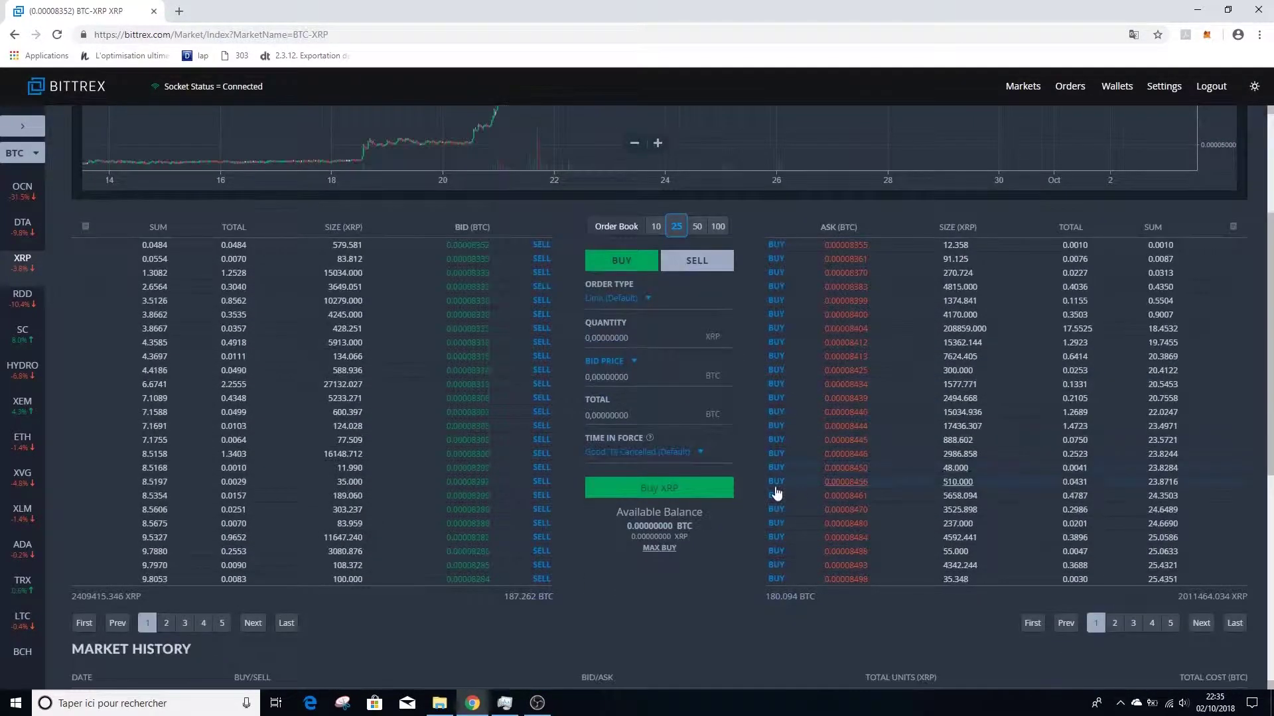
{"action": "scroll", "coordinate": [696, 505], "scroll_direction": "up", "scroll_amount": 3}
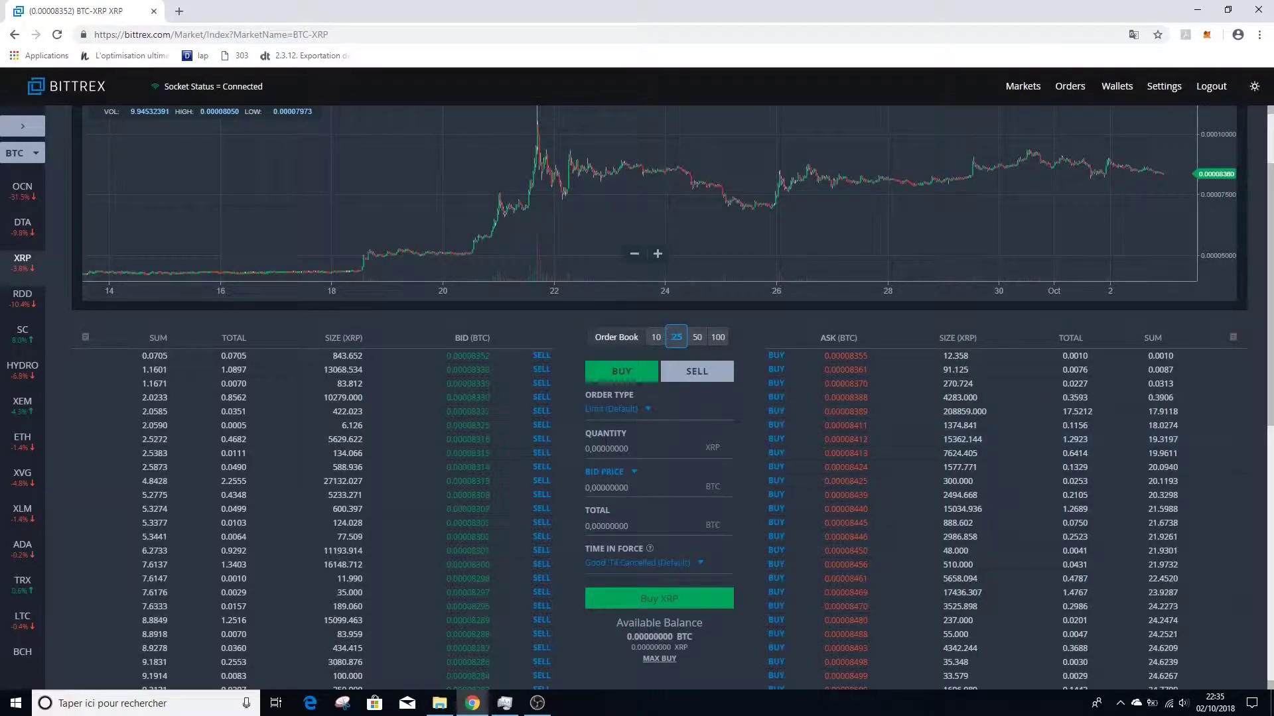
{"action": "left_click", "coordinate": [673, 372]}
{"action": "left_click", "coordinate": [644, 373]}
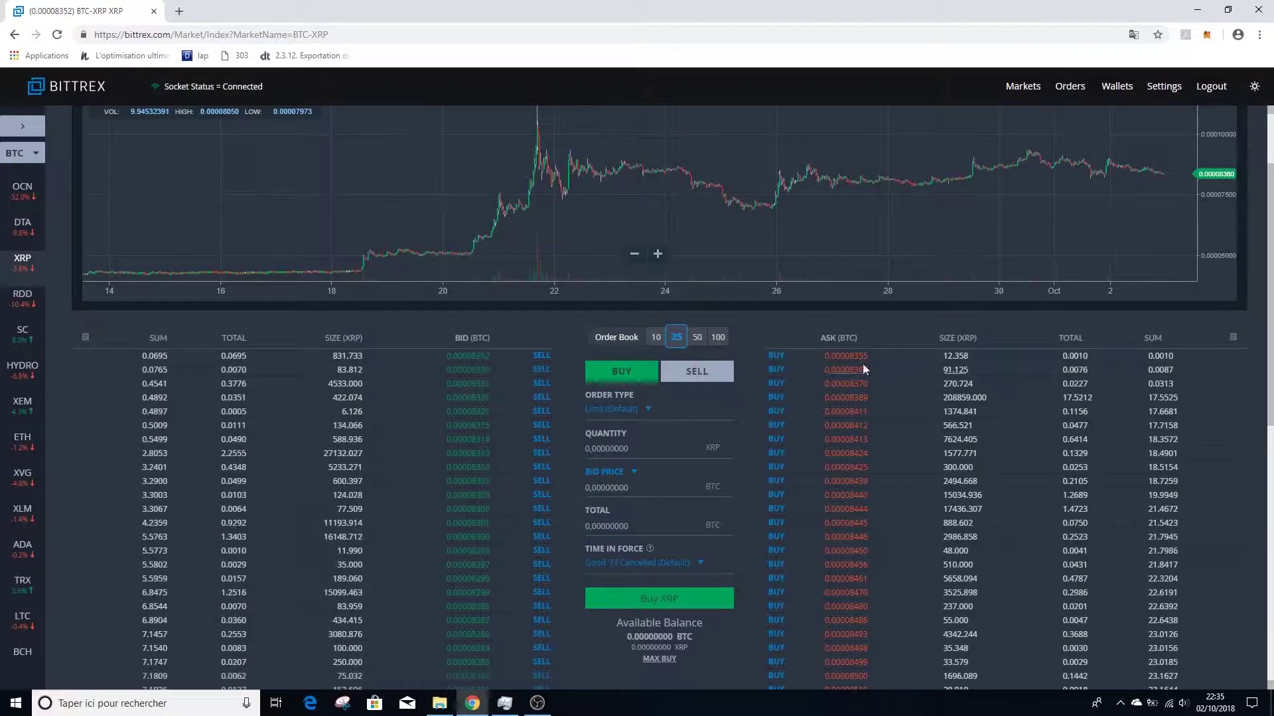
- Examine the BTC-XRP market history, the open orders and order history sections, and the order book
{"action": "scroll", "coordinate": [798, 330], "scroll_direction": "down", "scroll_amount": 5}
{"action": "scroll", "coordinate": [798, 330], "scroll_direction": "down", "scroll_amount": 2}
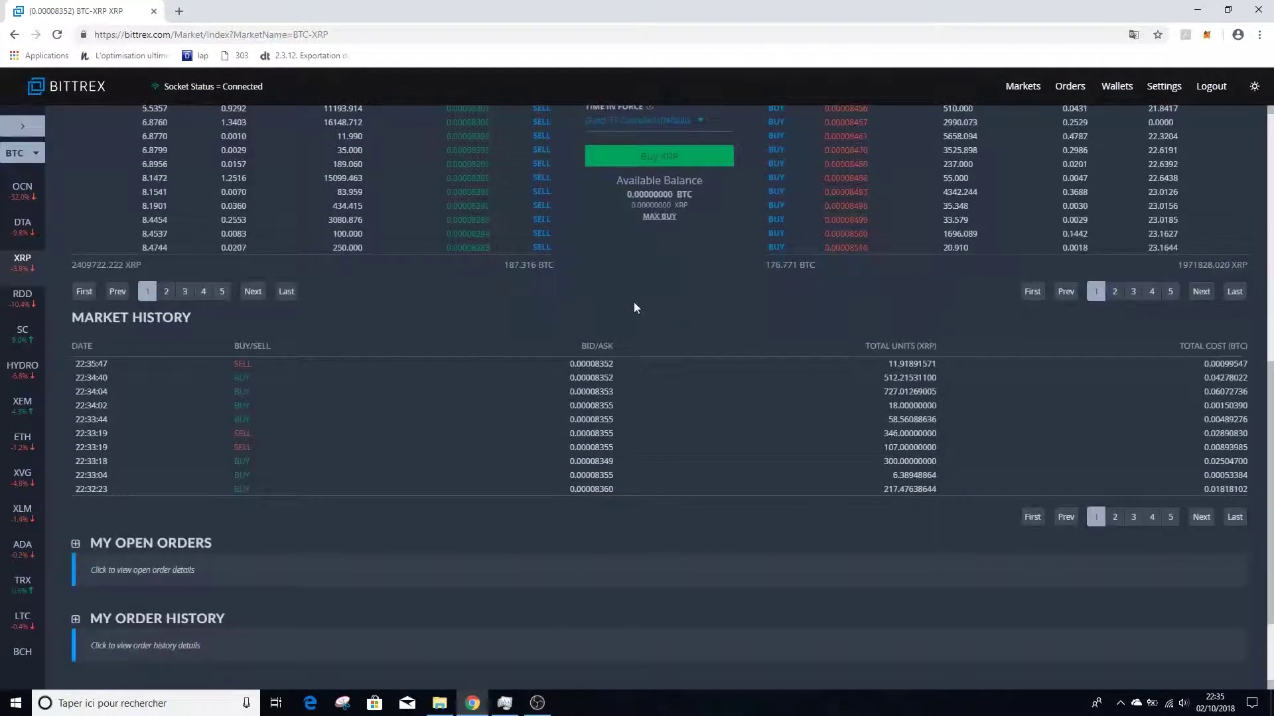
{"action": "scroll", "coordinate": [363, 309], "scroll_direction": "down", "scroll_amount": 1}
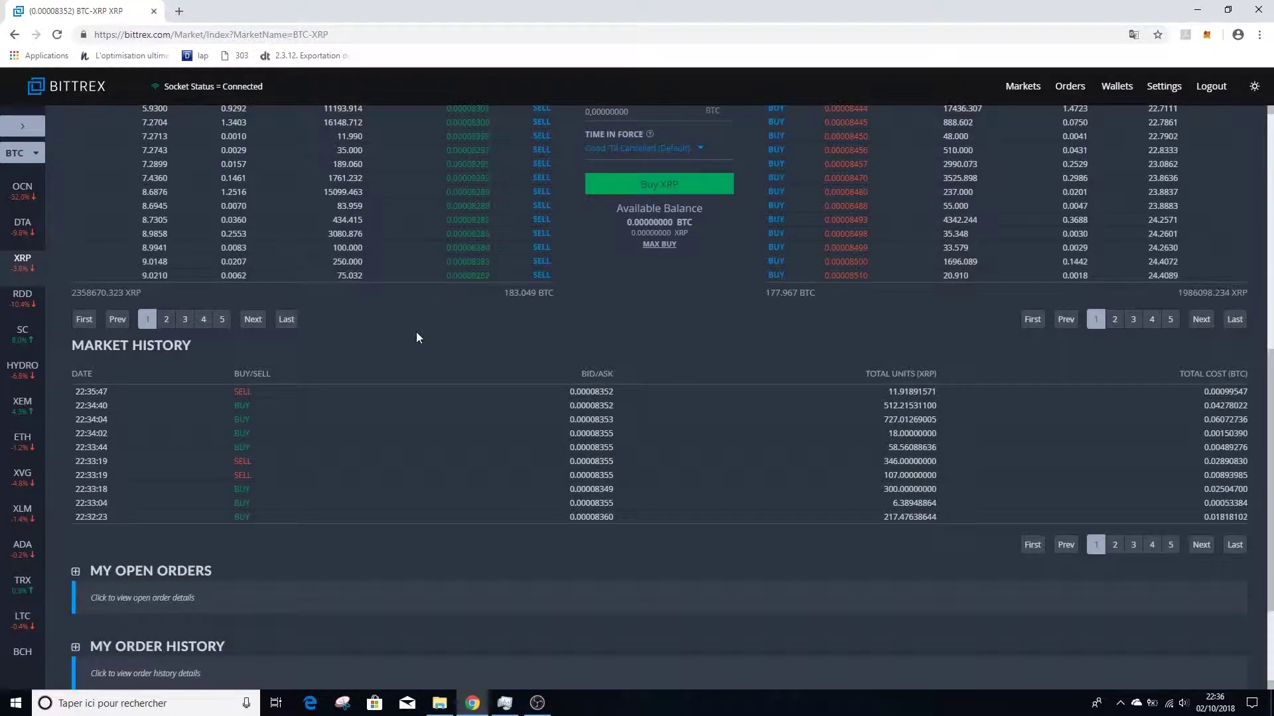
{"action": "scroll", "coordinate": [727, 404], "scroll_direction": "down", "scroll_amount": 2}
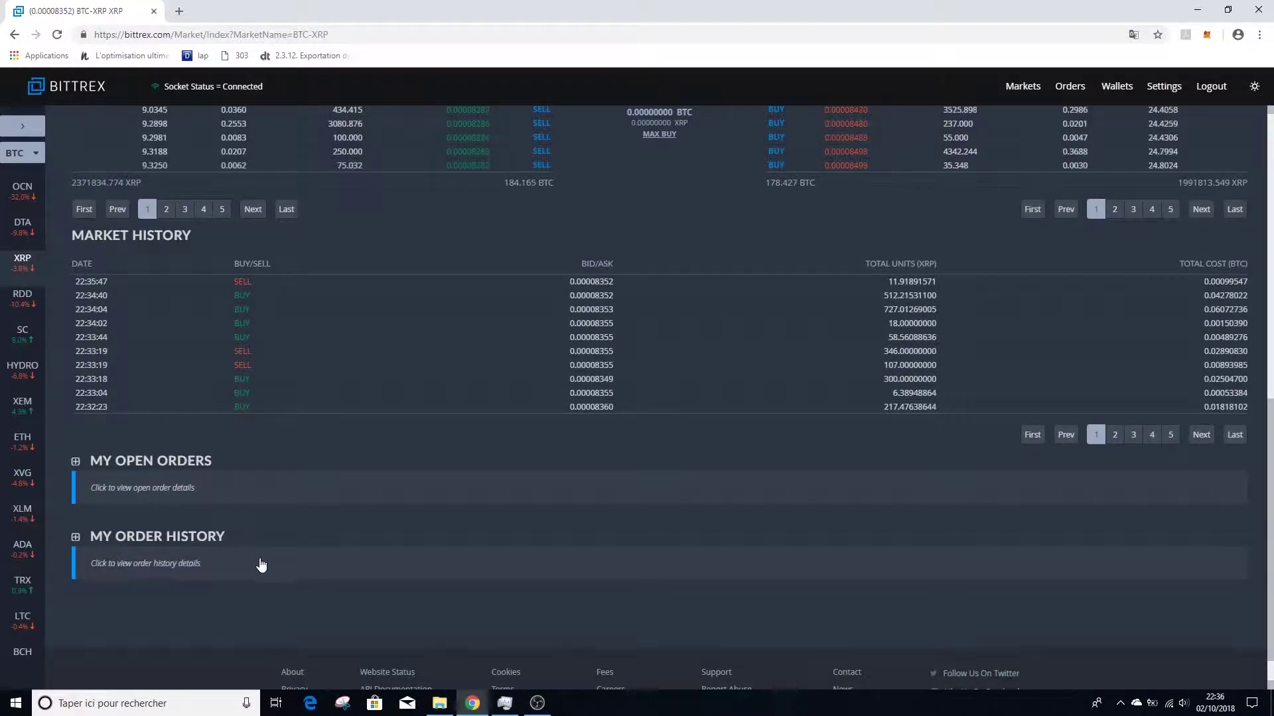
{"action": "scroll", "coordinate": [497, 588], "scroll_direction": "up", "scroll_amount": 6}
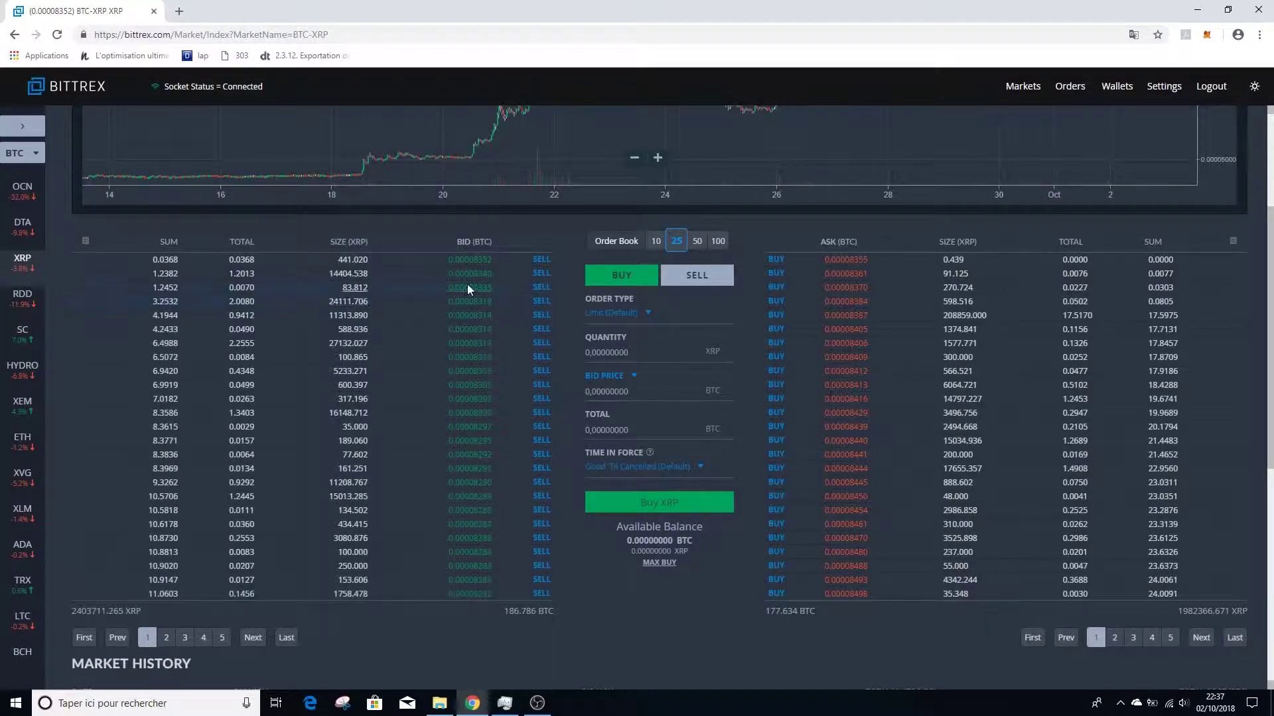
{"action": "scroll", "coordinate": [549, 265], "scroll_direction": "up", "scroll_amount": 3}
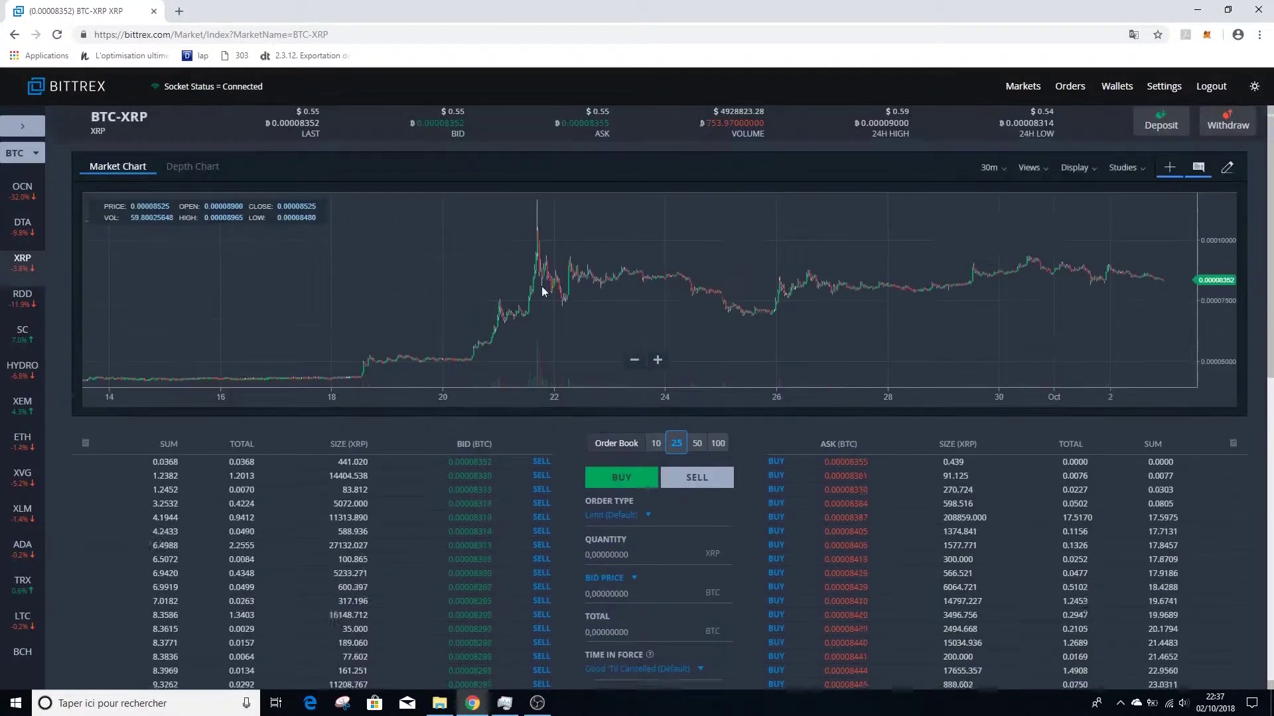
- Review the order type options for the XRP buy order and choose Limit (Default)
{"action": "scroll", "coordinate": [614, 428], "scroll_direction": "down", "scroll_amount": 2}
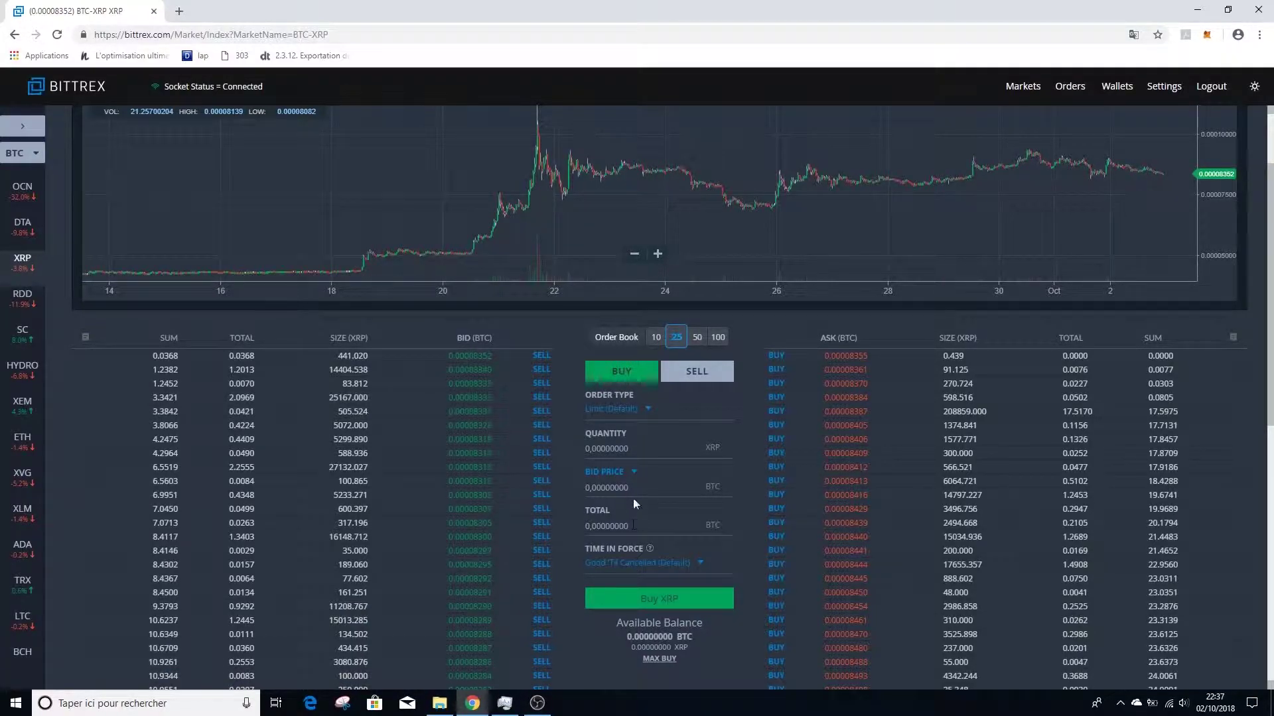
{"action": "left_click", "coordinate": [617, 410]}
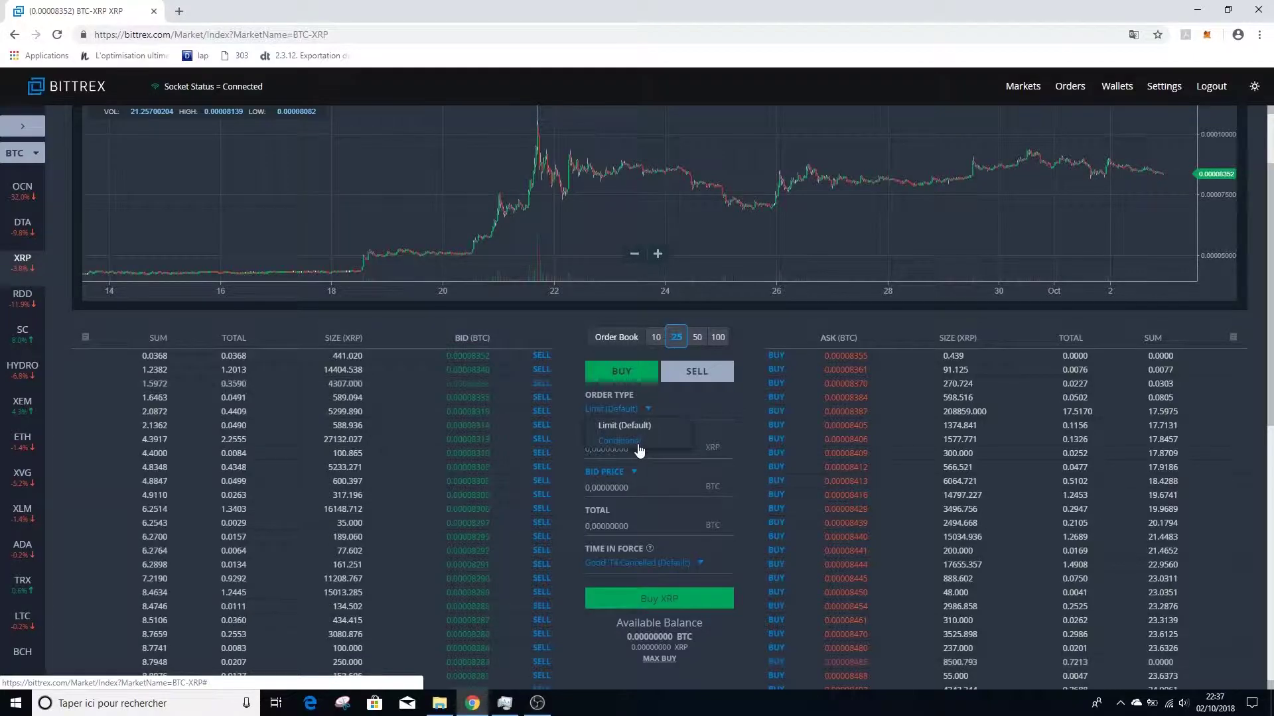
{"action": "left_click", "coordinate": [629, 426]}
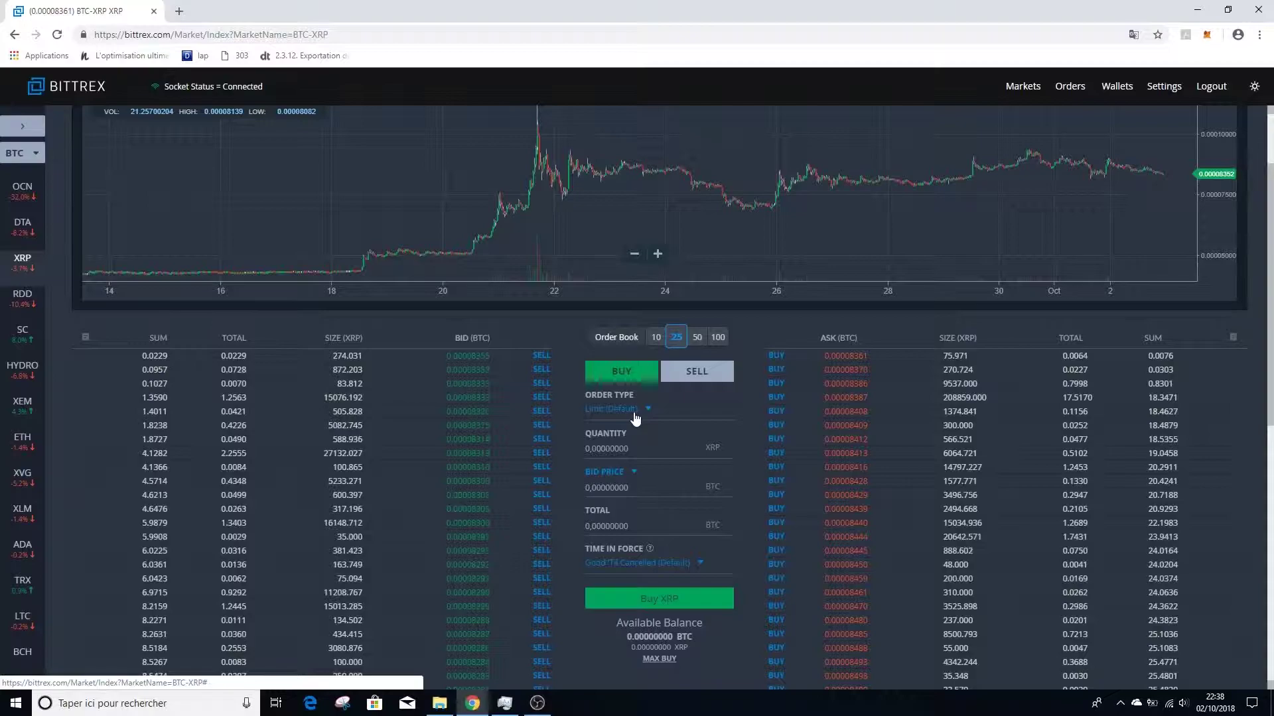
{"action": "left_click", "coordinate": [635, 417]}
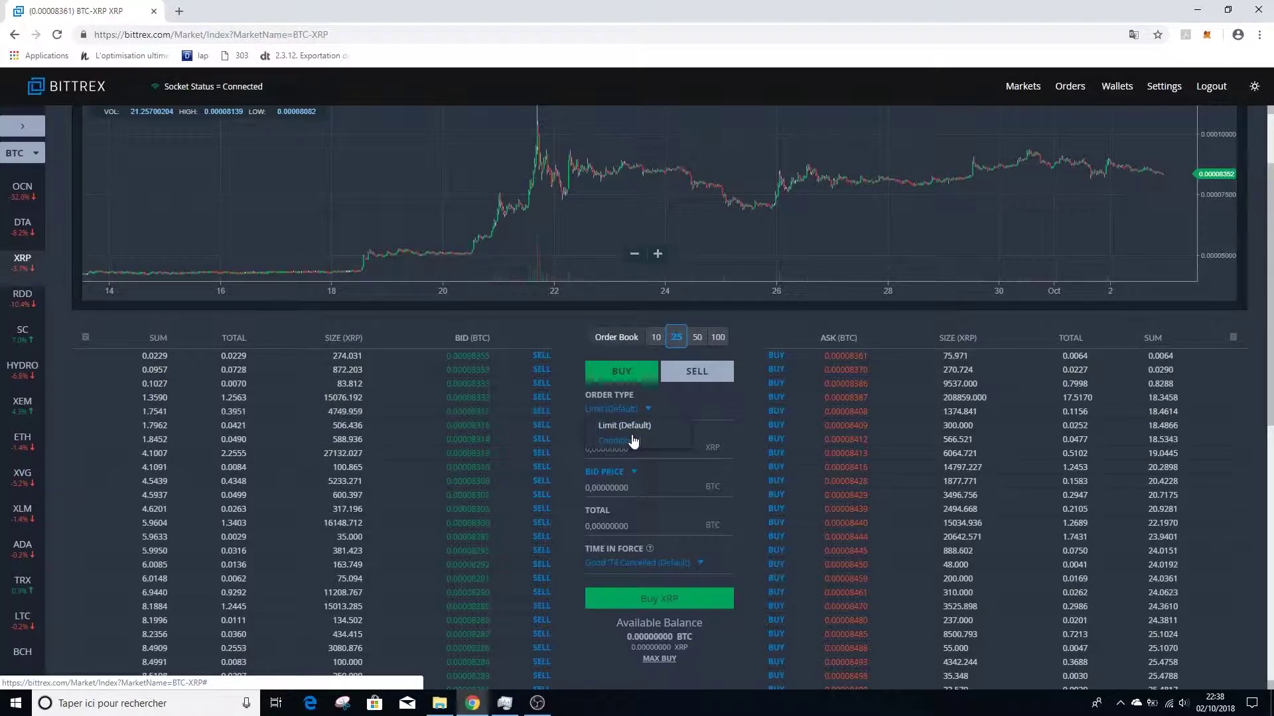
{"action": "left_click", "coordinate": [735, 410]}
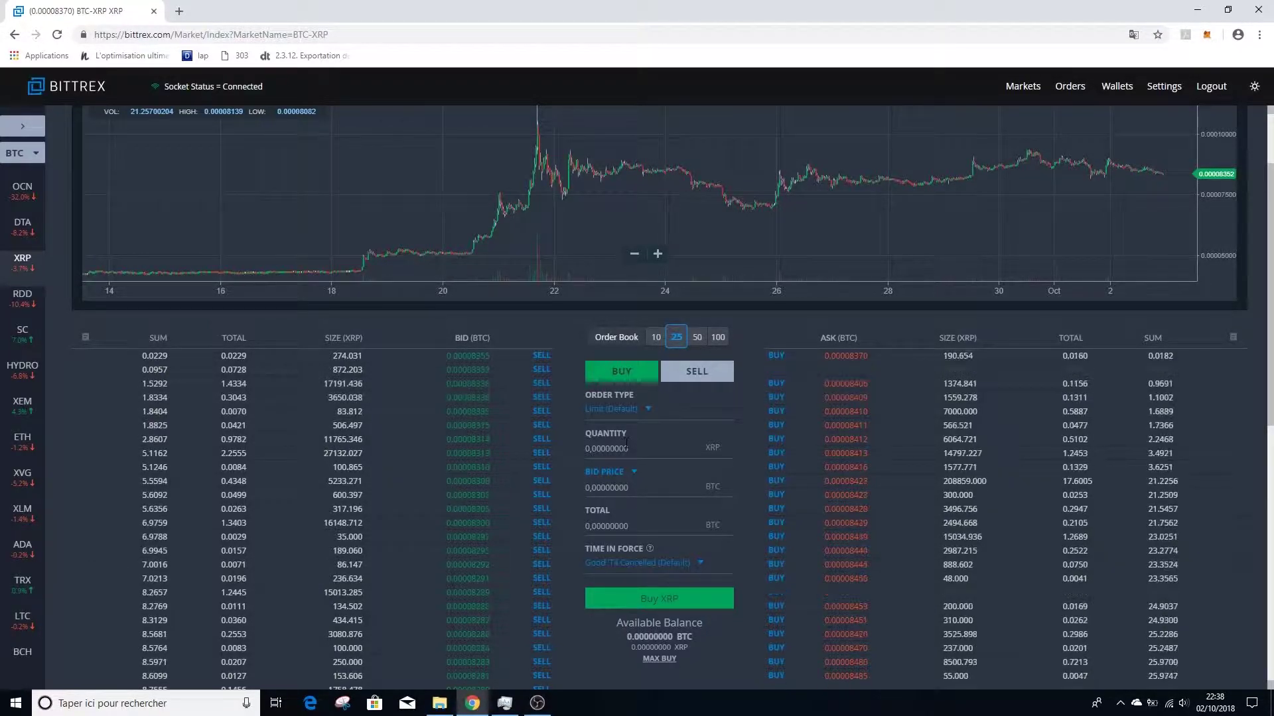
- Fill in the XRP limit buy order with a quantity of 10 XRP and a bid price of 0.003 BTC
{"action": "double_click", "coordinate": [625, 446]}
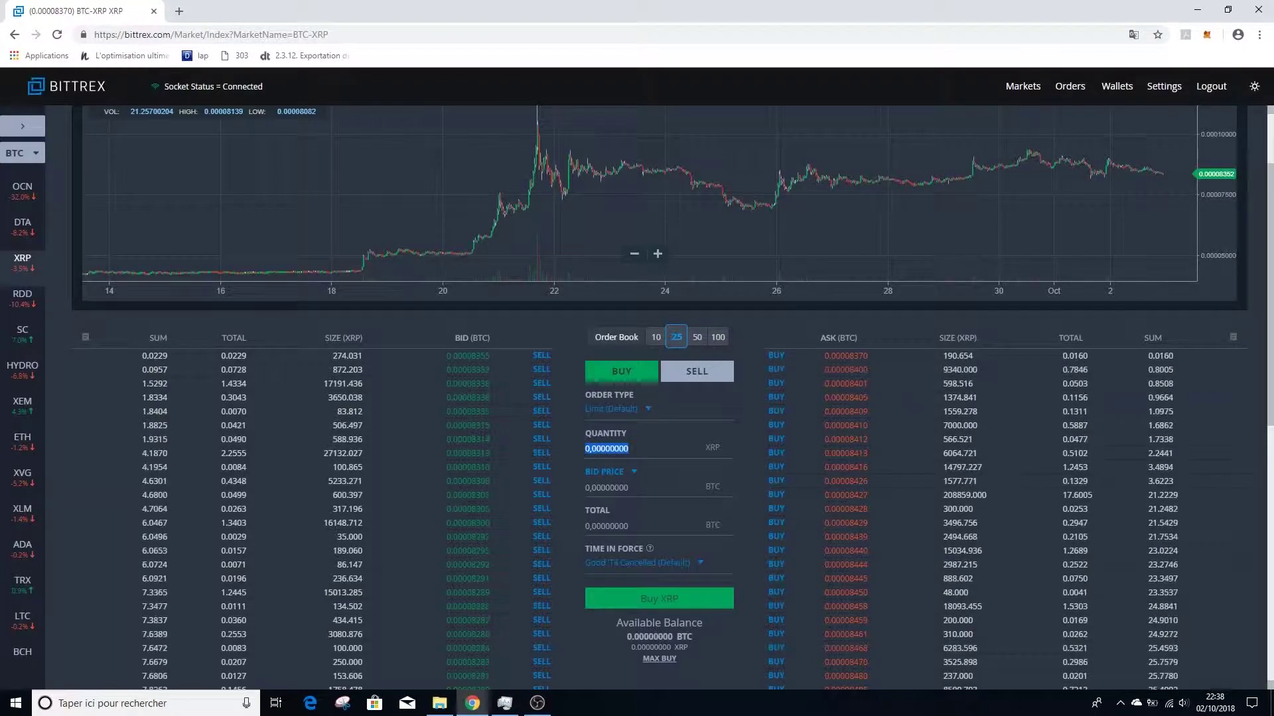
{"action": "type", "text": "10"}
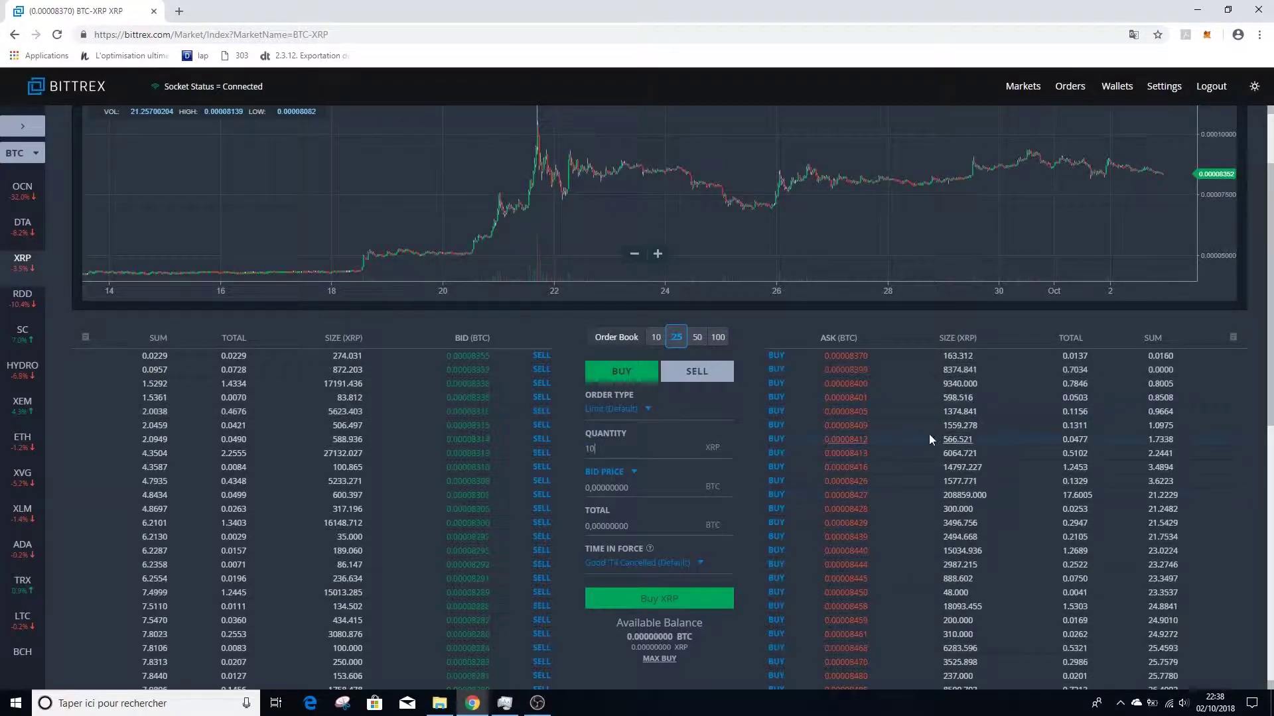
{"action": "left_click", "coordinate": [751, 335]}
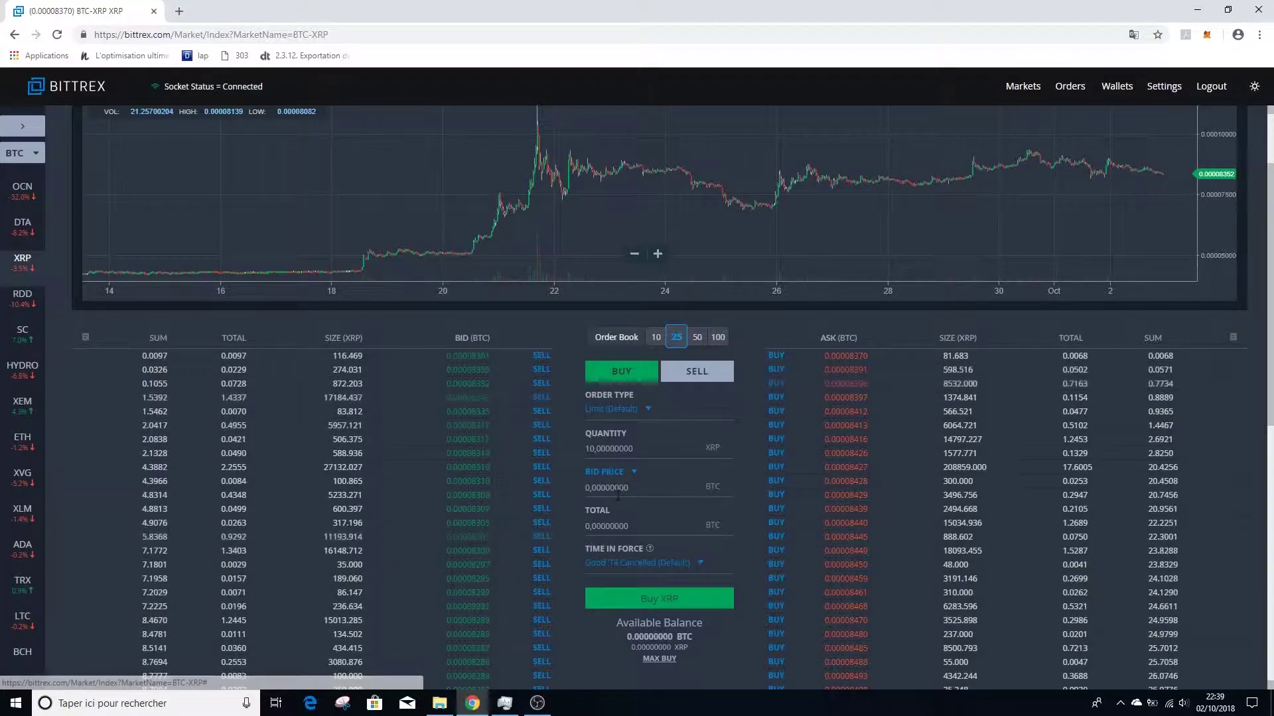
{"action": "left_click_drag", "start_coordinate": [634, 489], "coordinate": [584, 490]}
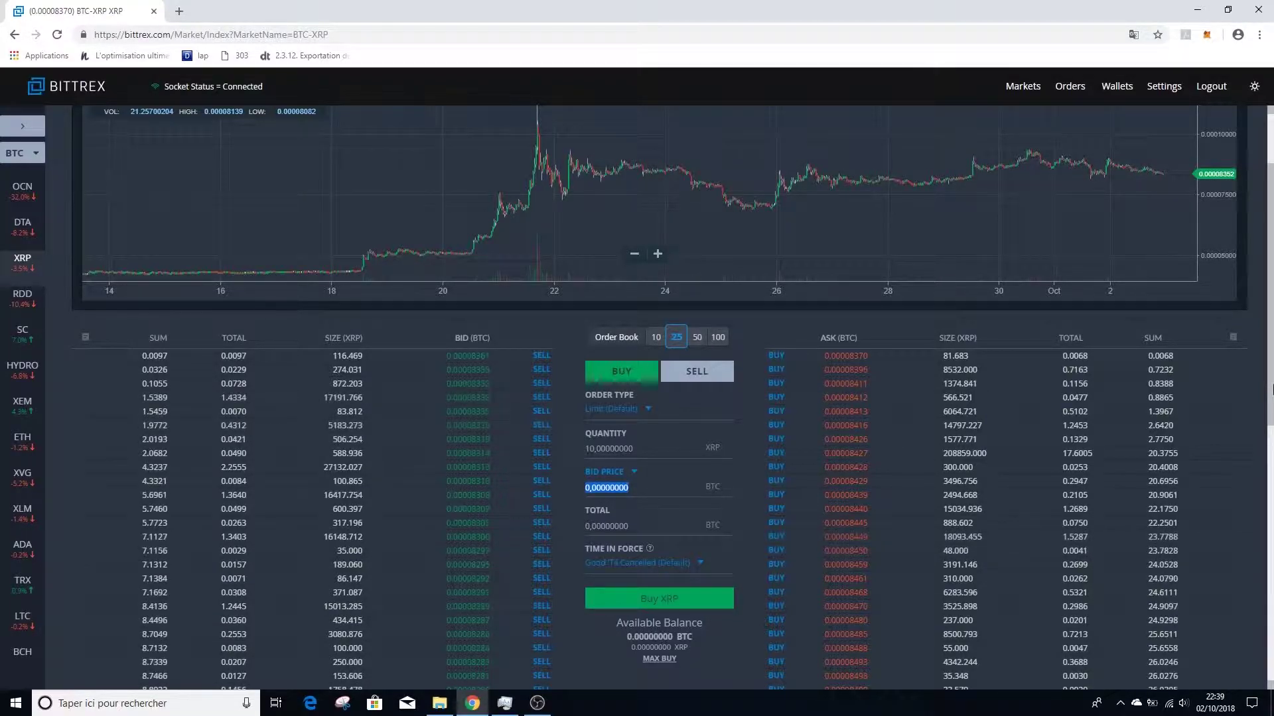
{"action": "type", "text": "0.003"}
{"action": "left_click", "coordinate": [756, 383]}
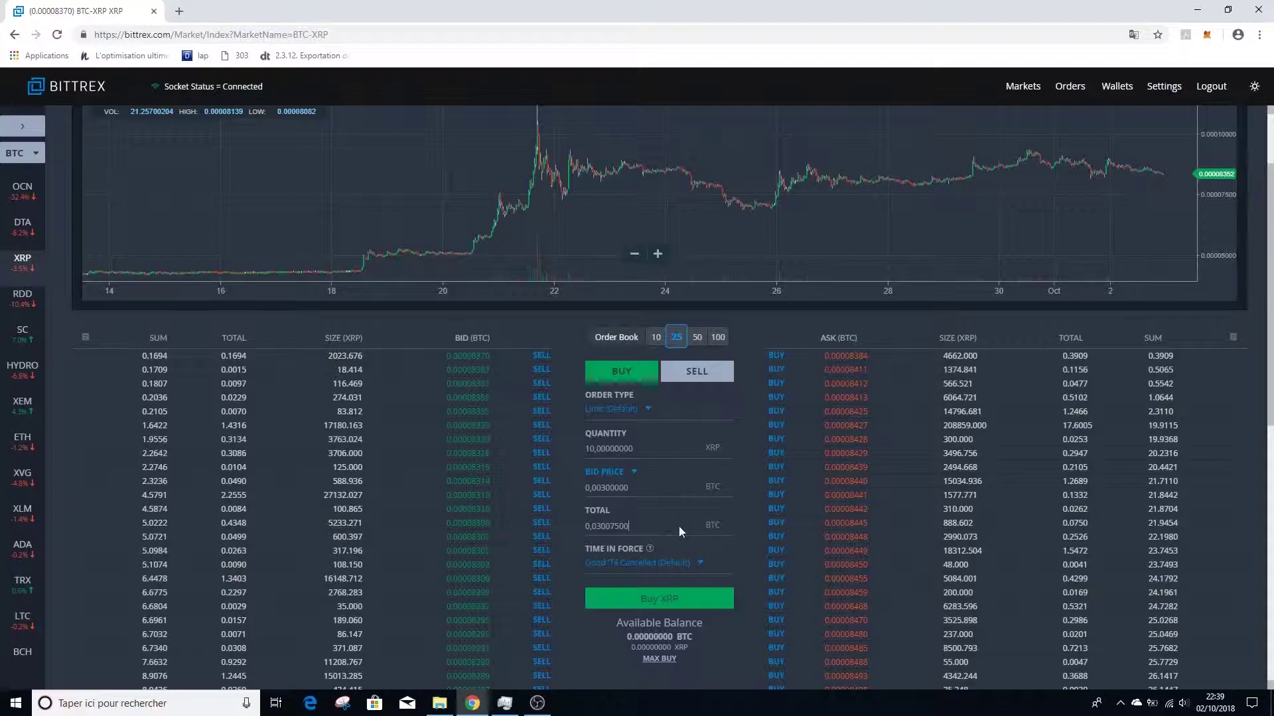
- Review the time-in-force options for the XRP buy order, keeping Good 'Til Cancelled (Default)
{"action": "left_click", "coordinate": [627, 569]}
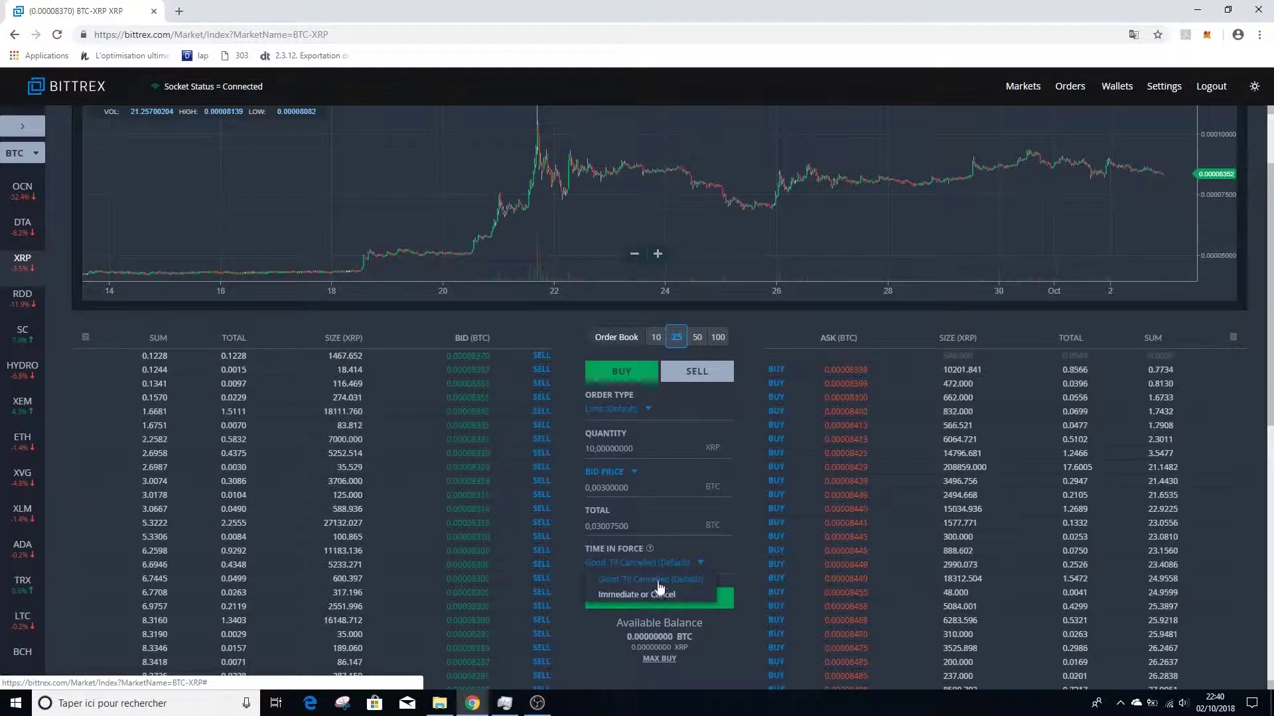
{"action": "left_click", "coordinate": [745, 544]}
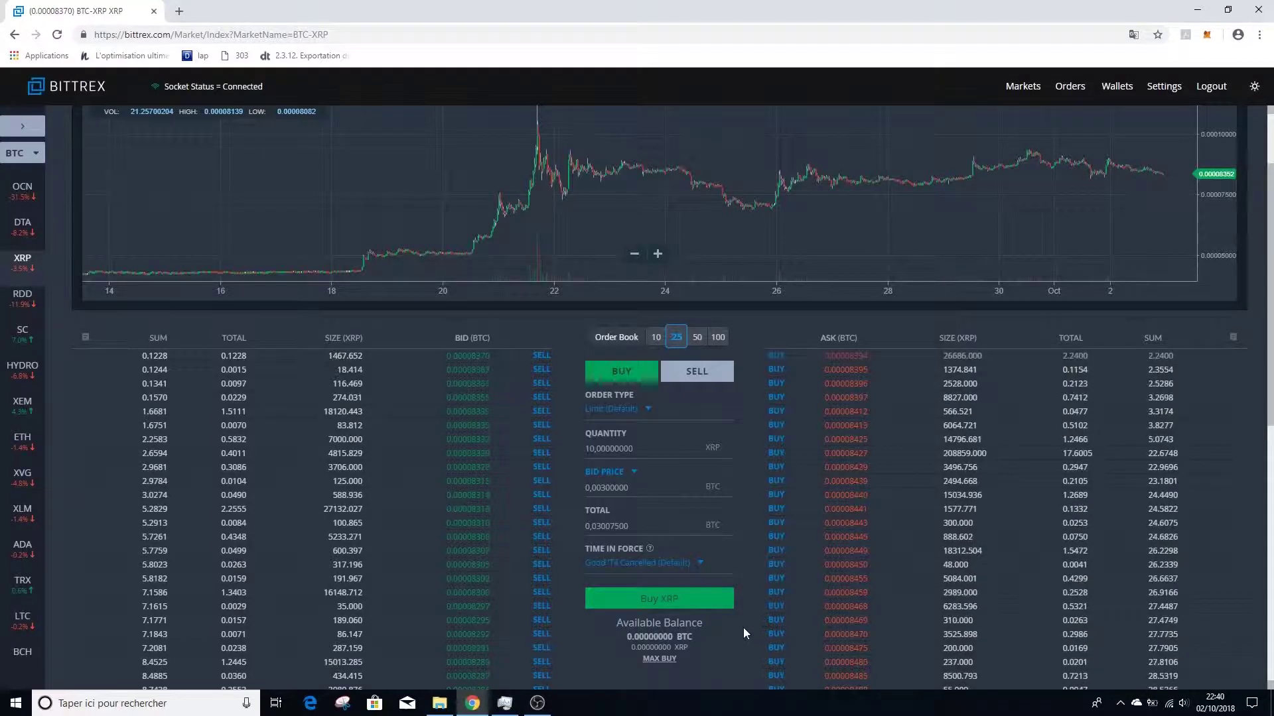
- Switch to the XRP sell order and enter a quantity of 10 XRP with an ask price of 100 BTC
{"action": "scroll", "coordinate": [734, 635], "scroll_direction": "down", "scroll_amount": 2}
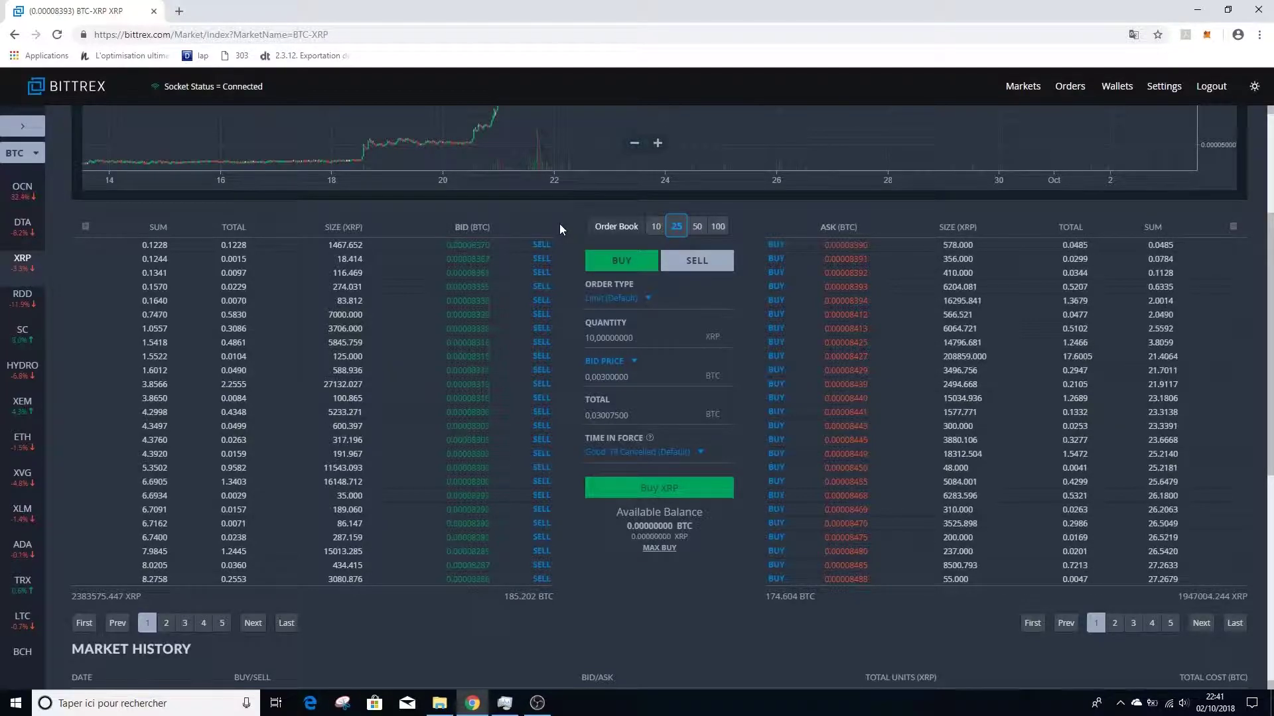
{"action": "left_click", "coordinate": [694, 261]}
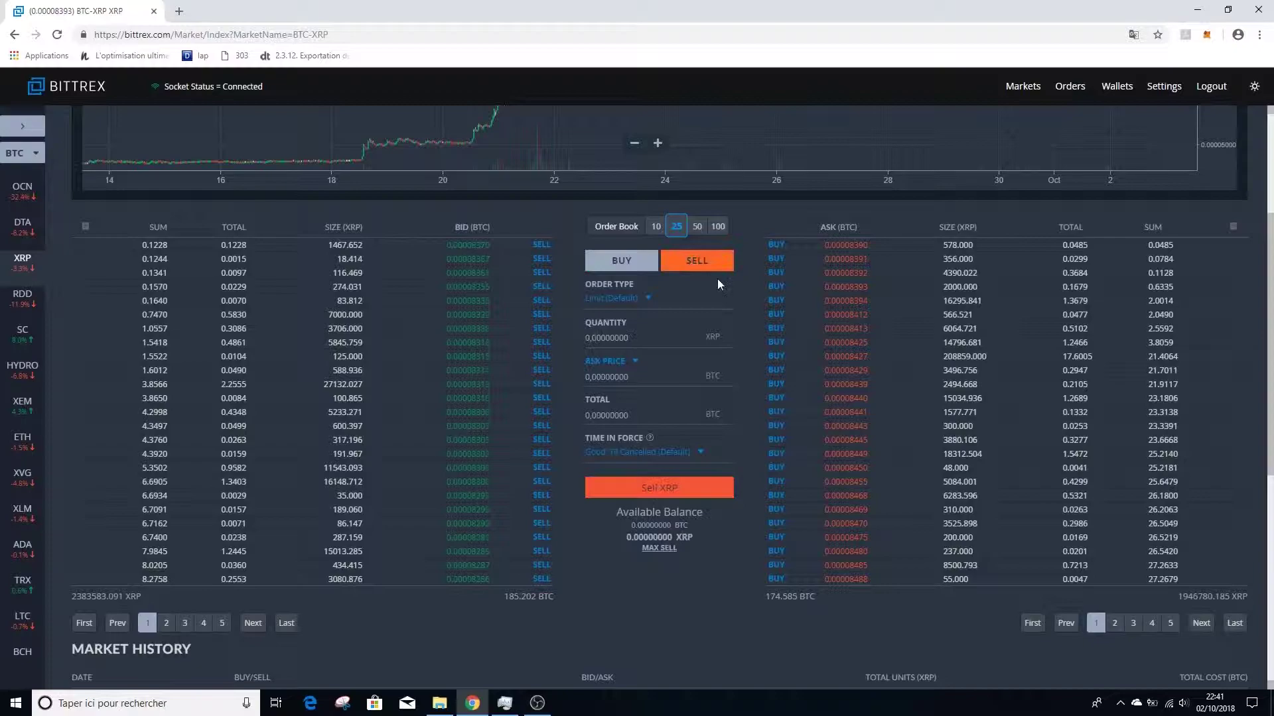
{"action": "left_click", "coordinate": [639, 336]}
{"action": "type", "text": "10"}
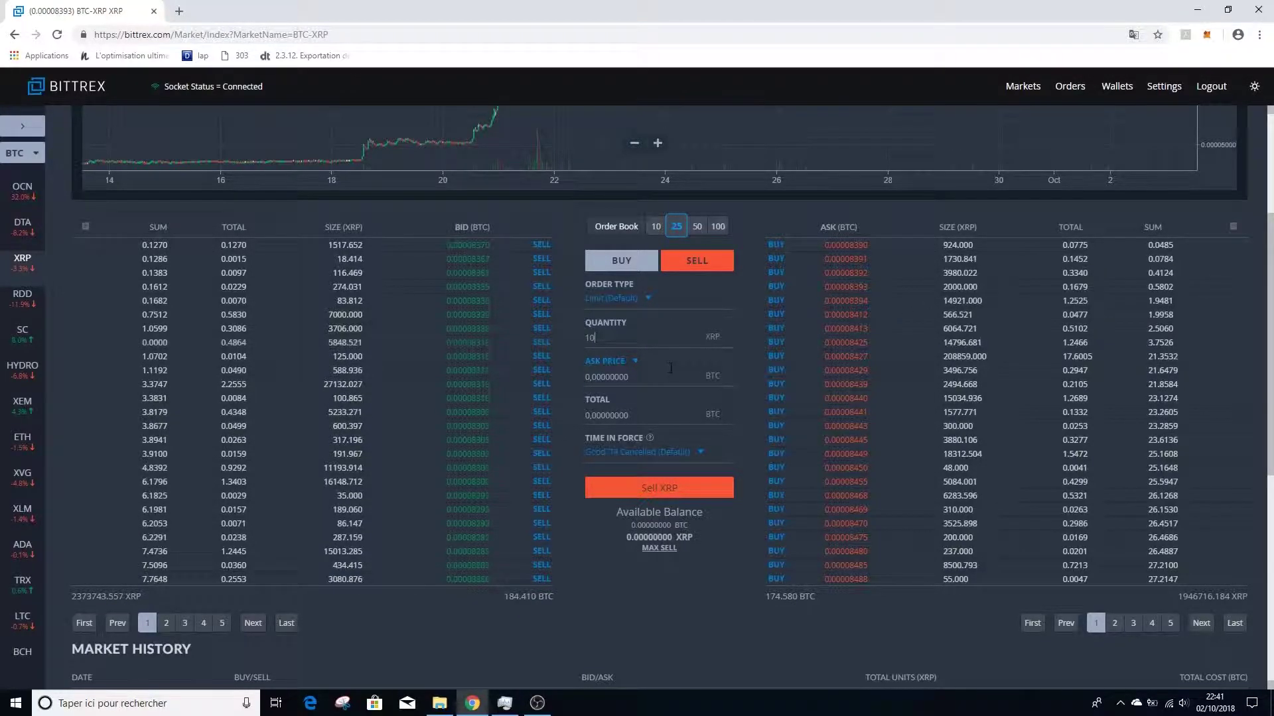
{"action": "key", "text": "Tab"}
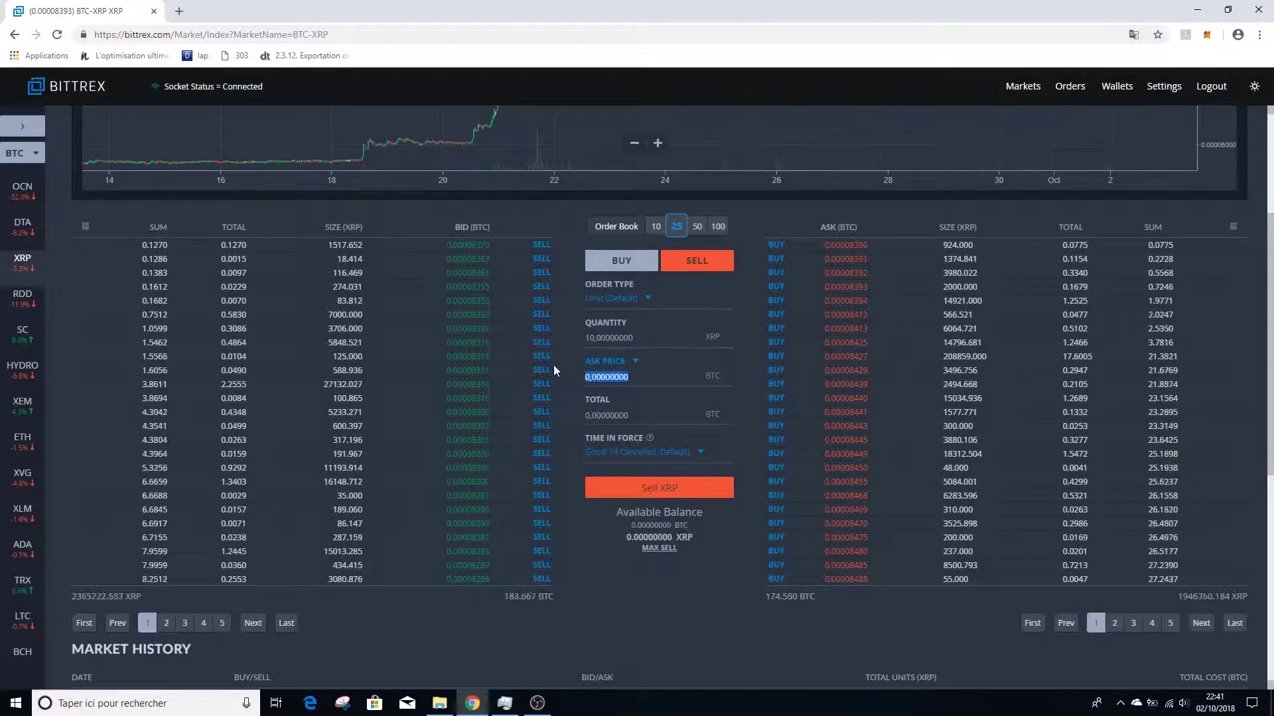
{"action": "type", "text": "100"}
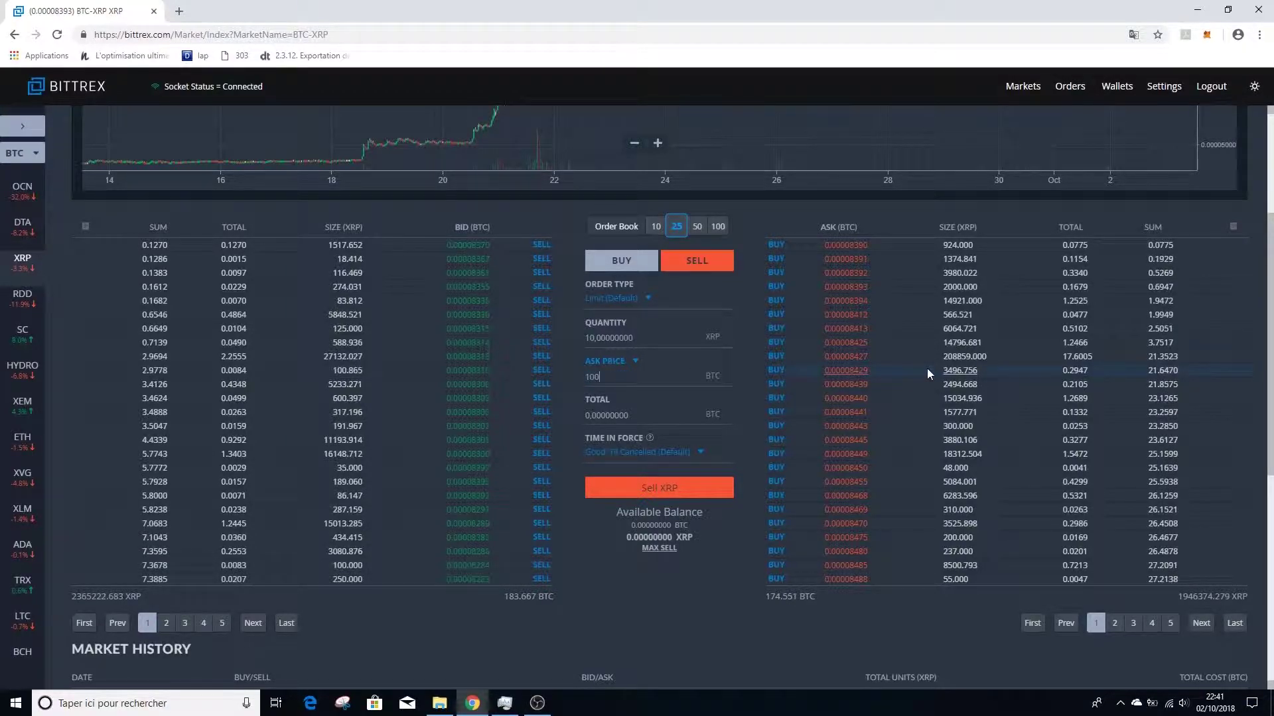
{"action": "left_click", "coordinate": [741, 570]}
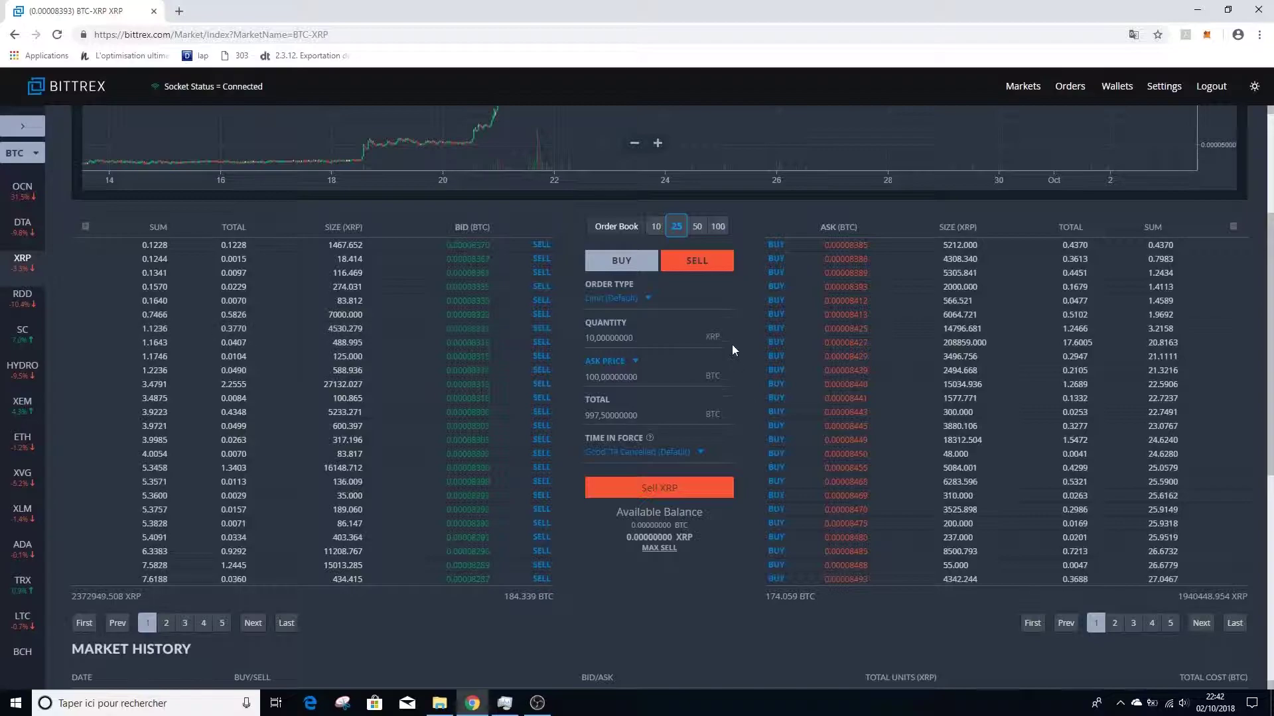
- Check the buy order form against the sell form, and set the sell order's ask price to 0.03 BTC
{"action": "left_click", "coordinate": [625, 260]}
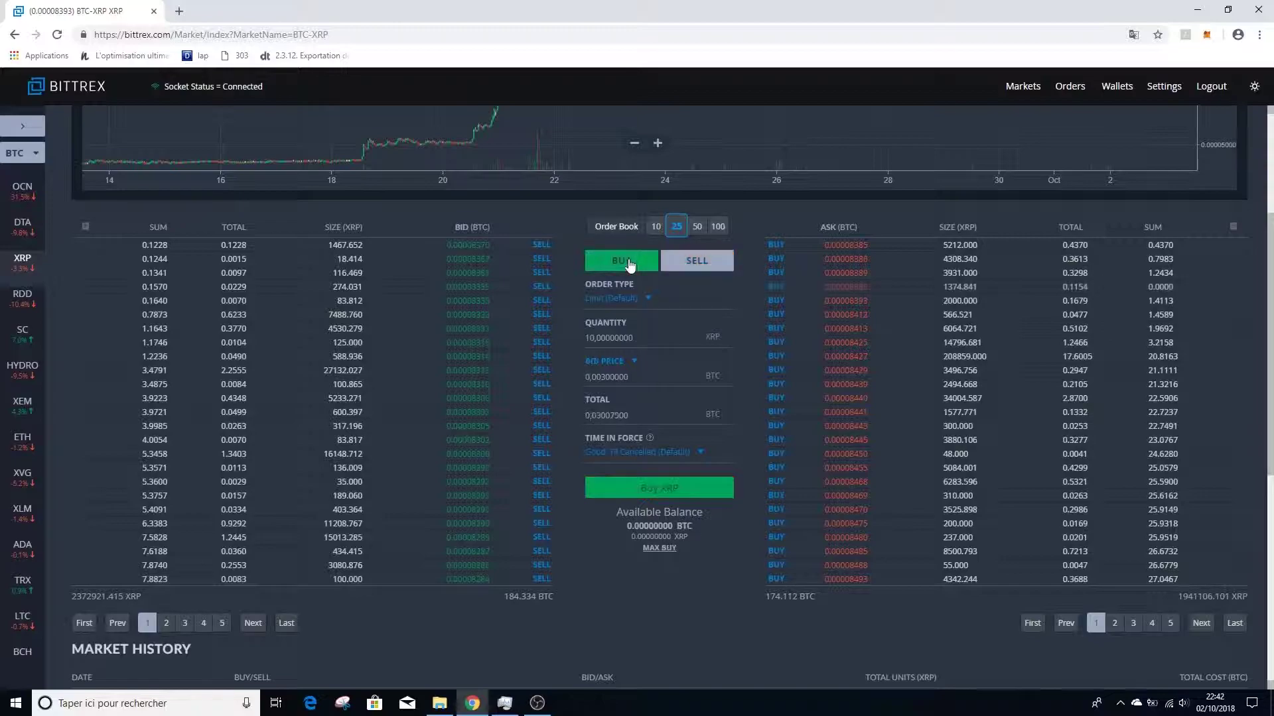
{"action": "left_click", "coordinate": [685, 261]}
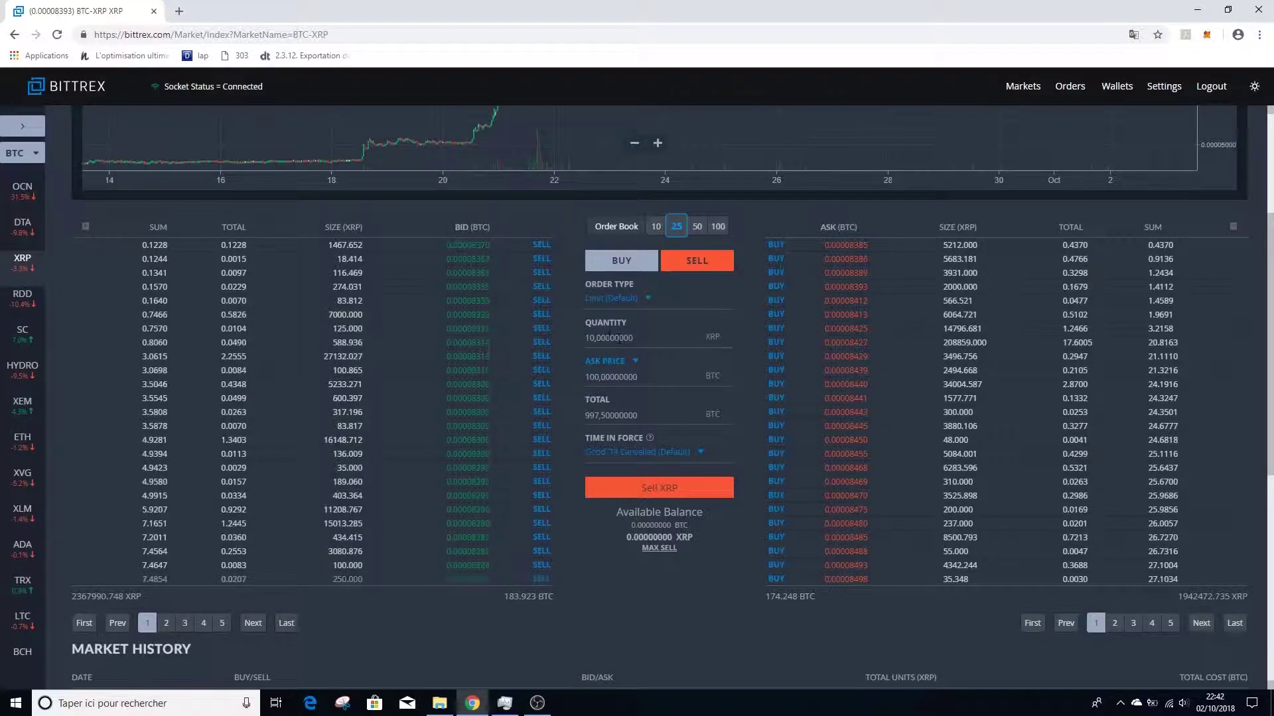
{"action": "double_click", "coordinate": [637, 376]}
{"action": "type", "text": "0.03"}
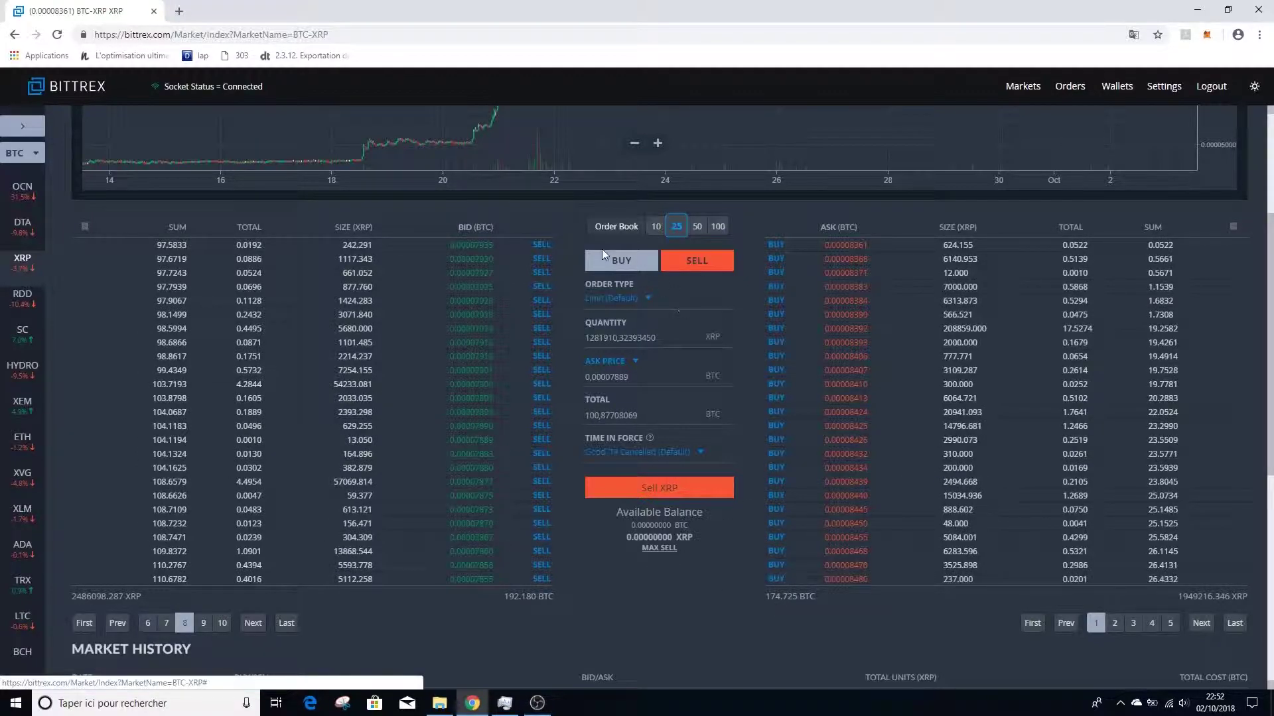
- Look at the XRP buy order form once more and return to the sell order form
{"action": "left_click", "coordinate": [609, 264]}
{"action": "left_click", "coordinate": [689, 262]}
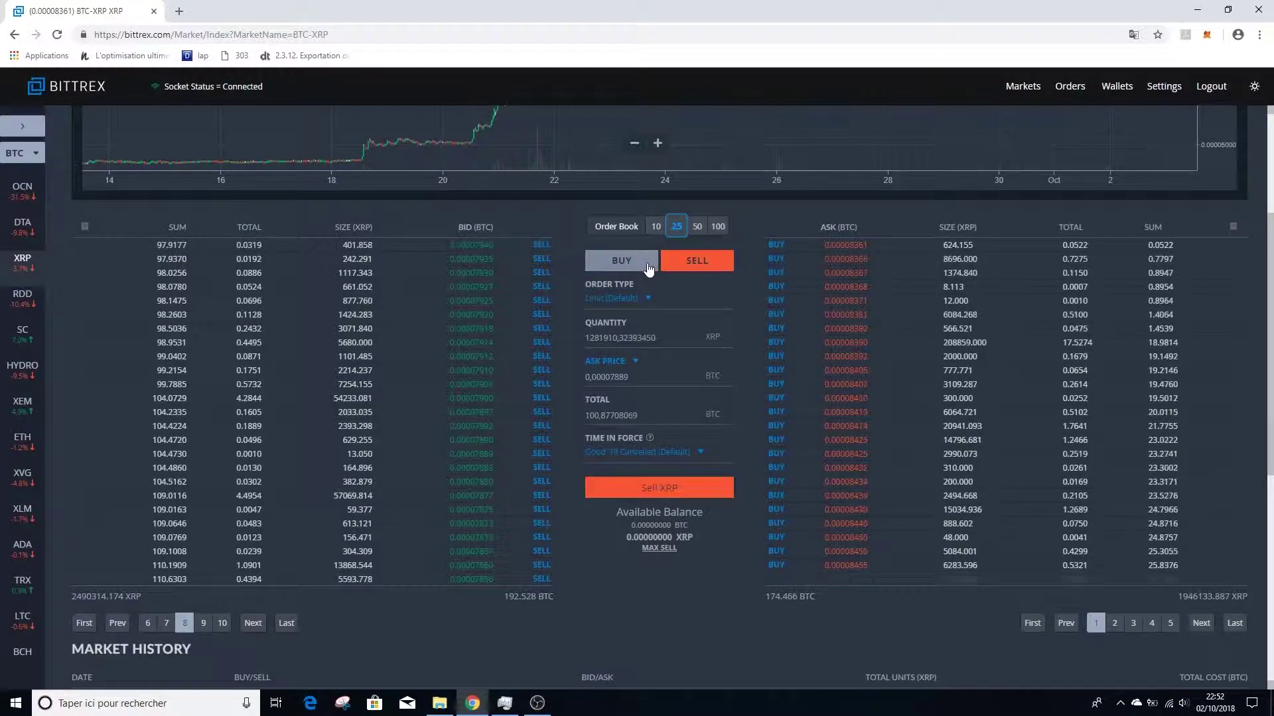